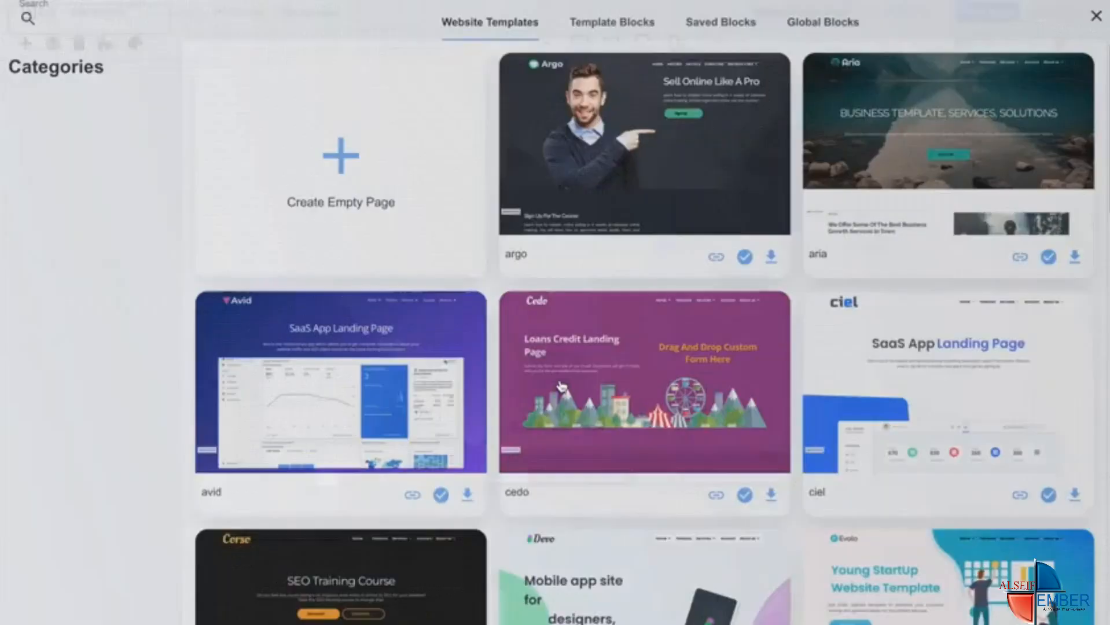
# - Browse the website templates, preview the aria template's page and return to the template gallery
pyautogui.scroll(-7, 696, 273)
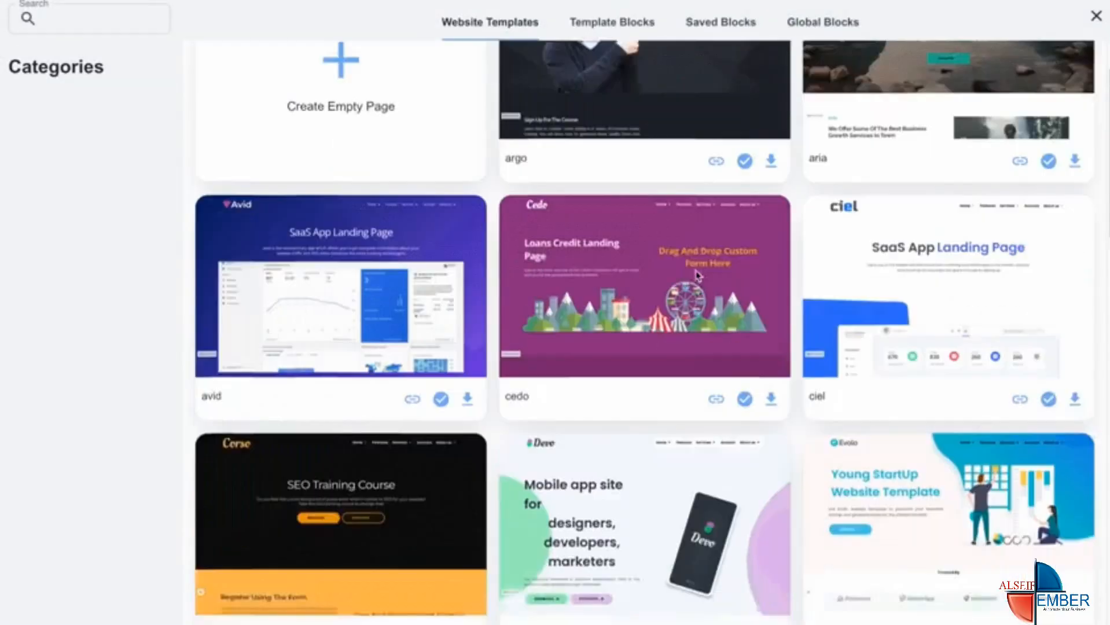
pyautogui.scroll(7, 697, 275)
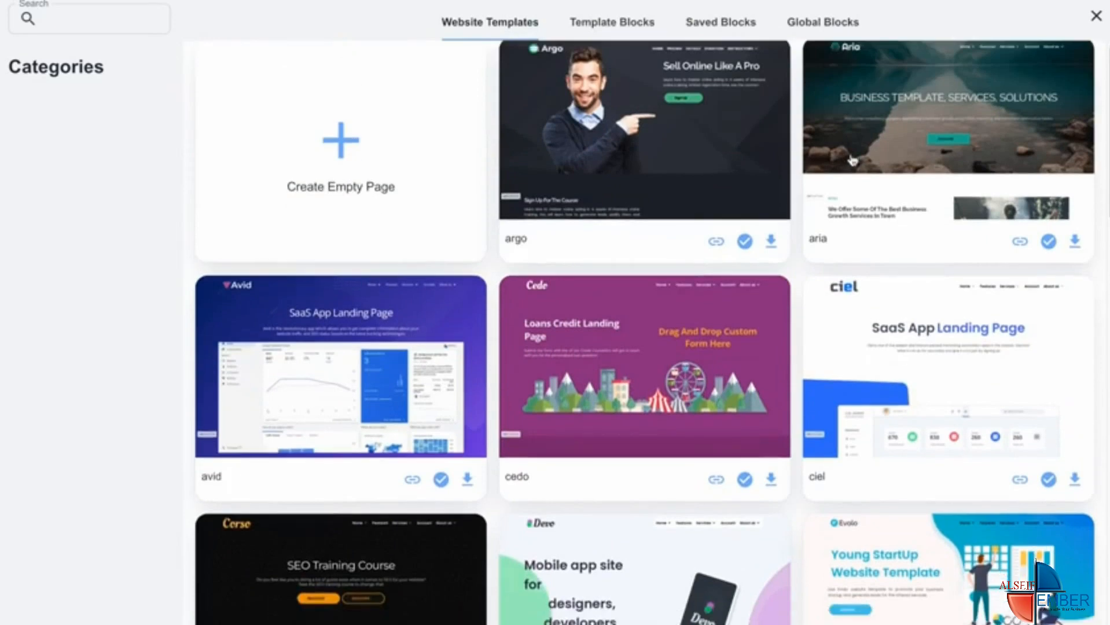
pyautogui.click(875, 147)
pyautogui.scroll(-10, 492, 269)
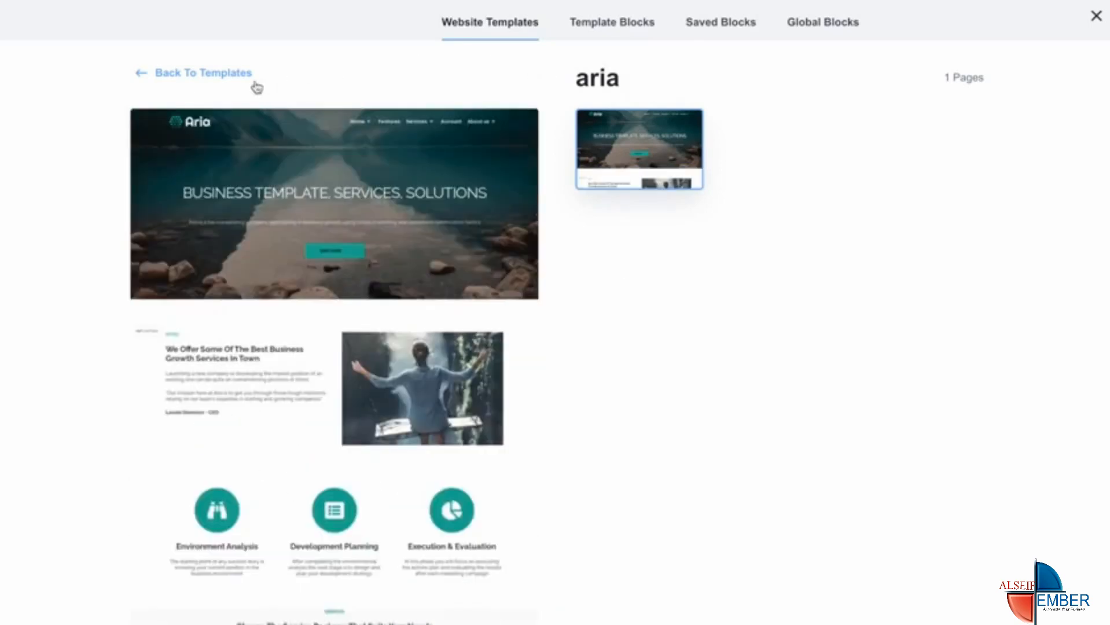
pyautogui.click(214, 82)
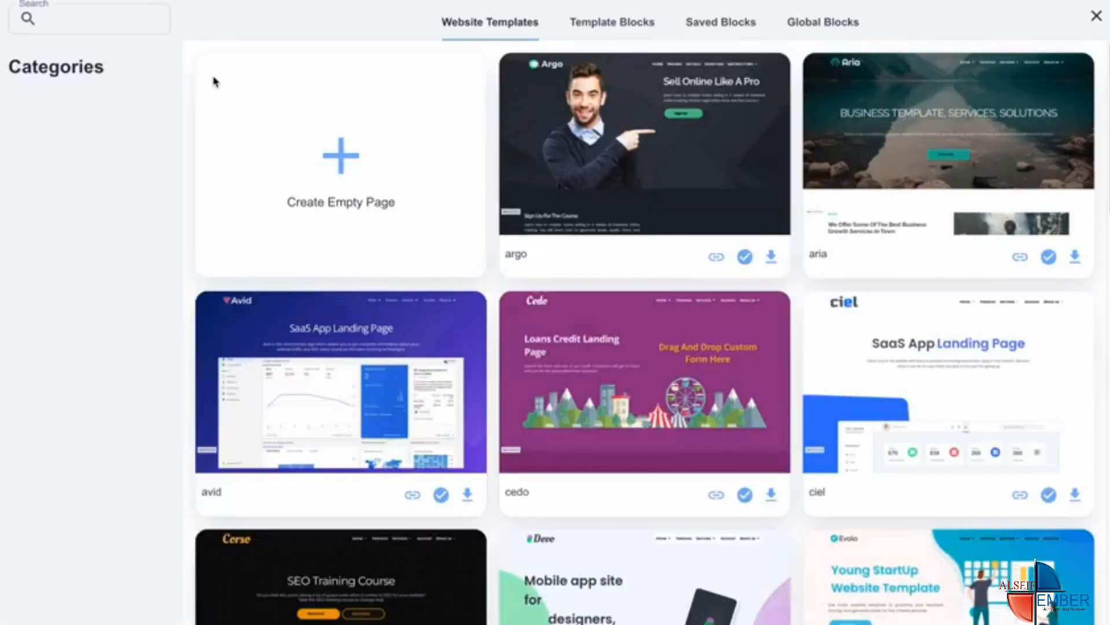
# - Create an empty page and inspect the Heading 1 font and color options in the global styles
pyautogui.click(355, 172)
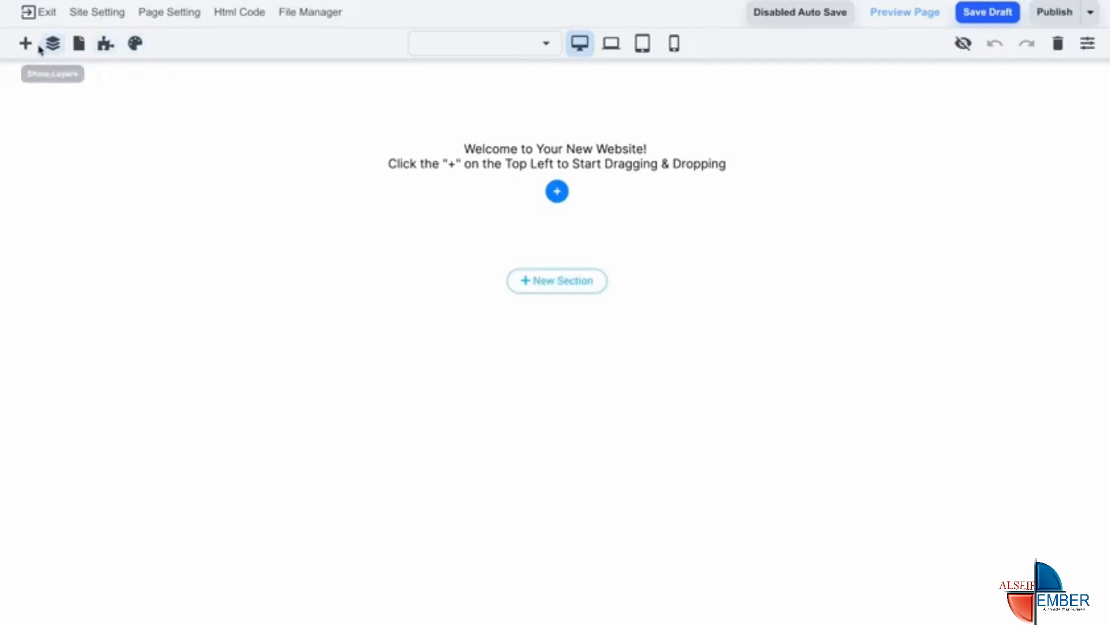
pyautogui.click(143, 52)
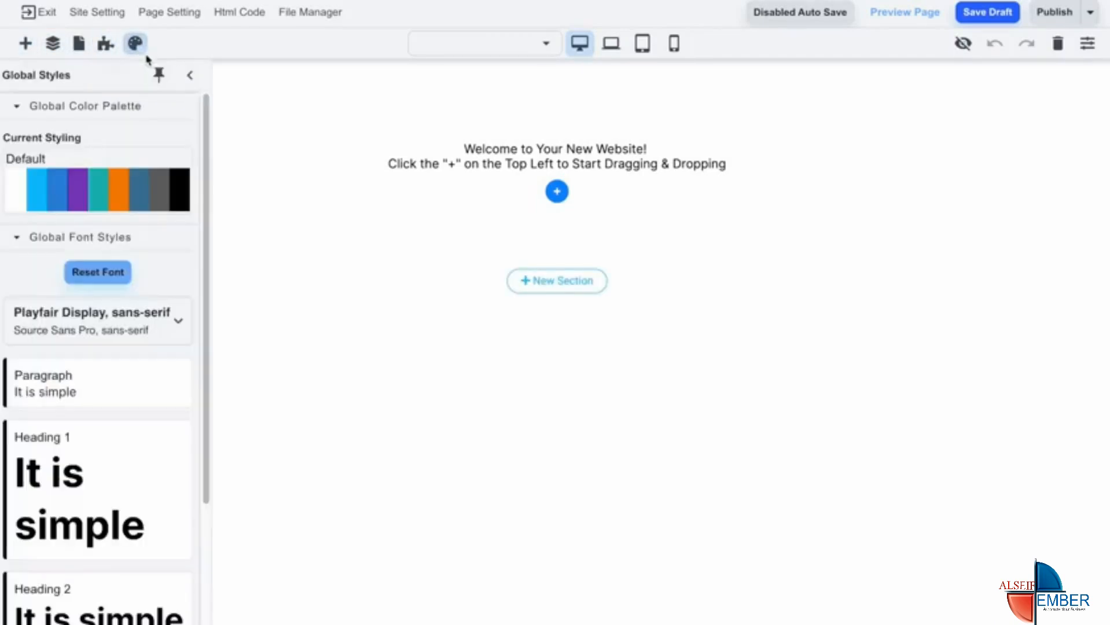
pyautogui.click(58, 482)
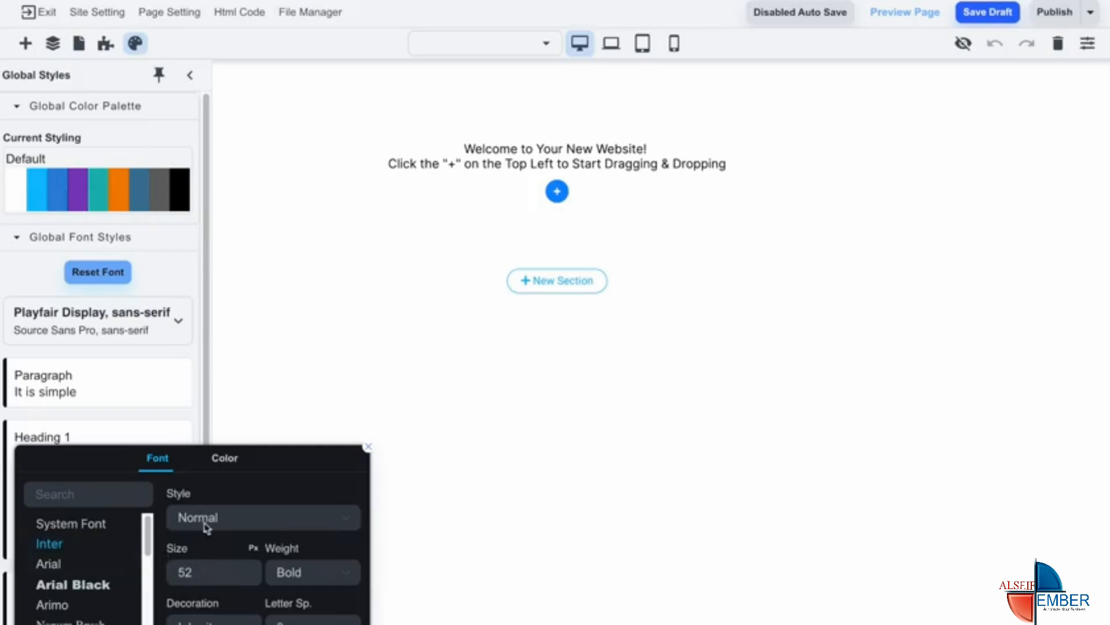
pyautogui.click(224, 458)
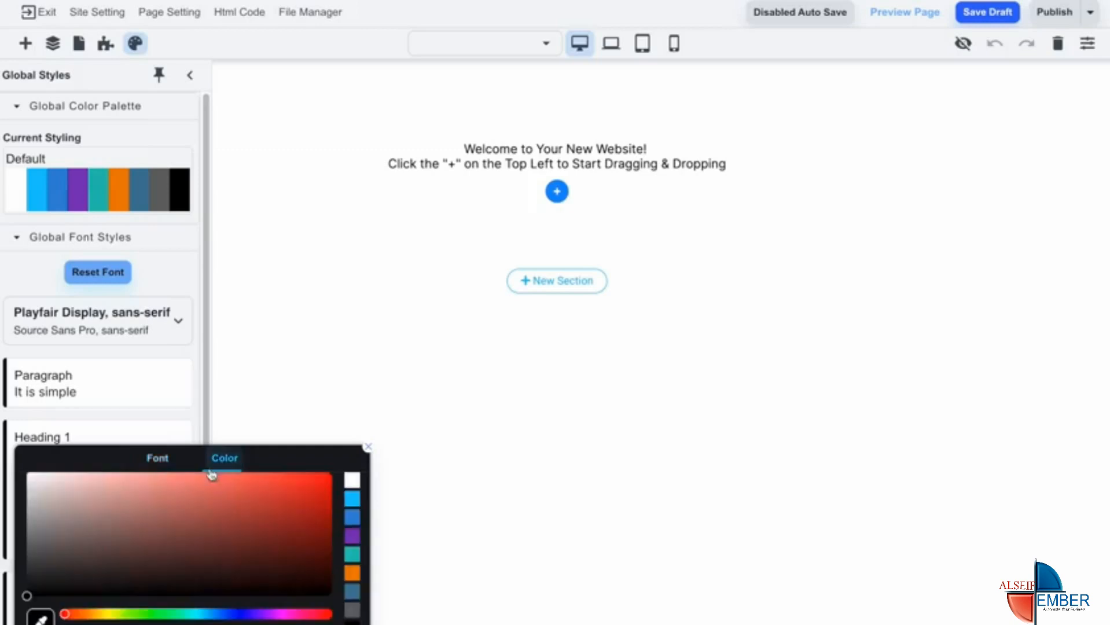
pyautogui.click(367, 449)
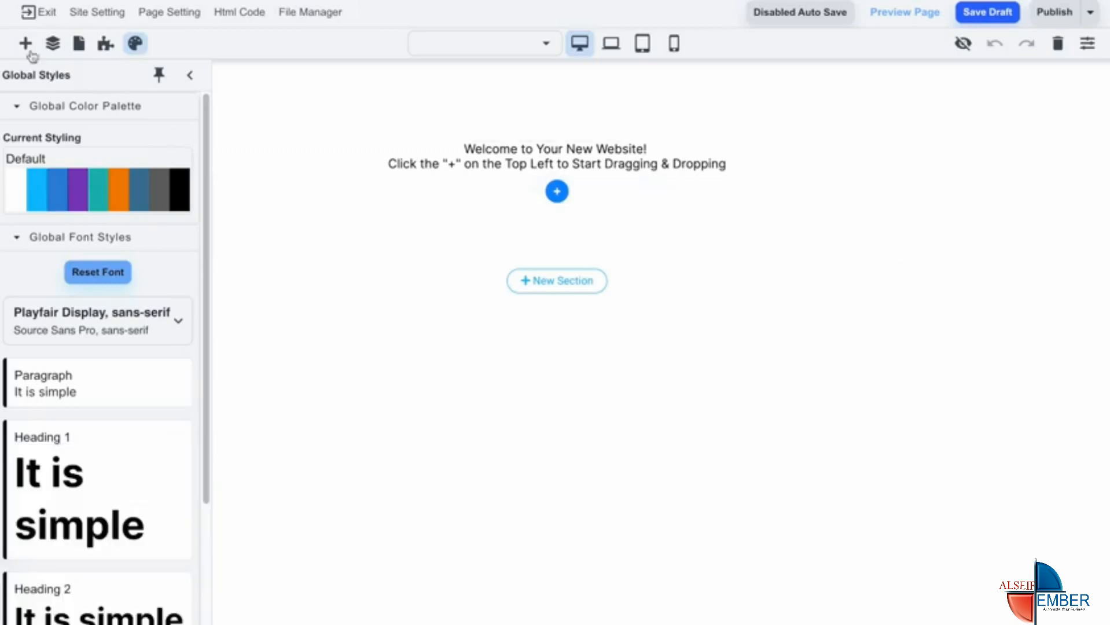
# - Add a Heading element above the welcome text and a Button element below it
pyautogui.click(24, 50)
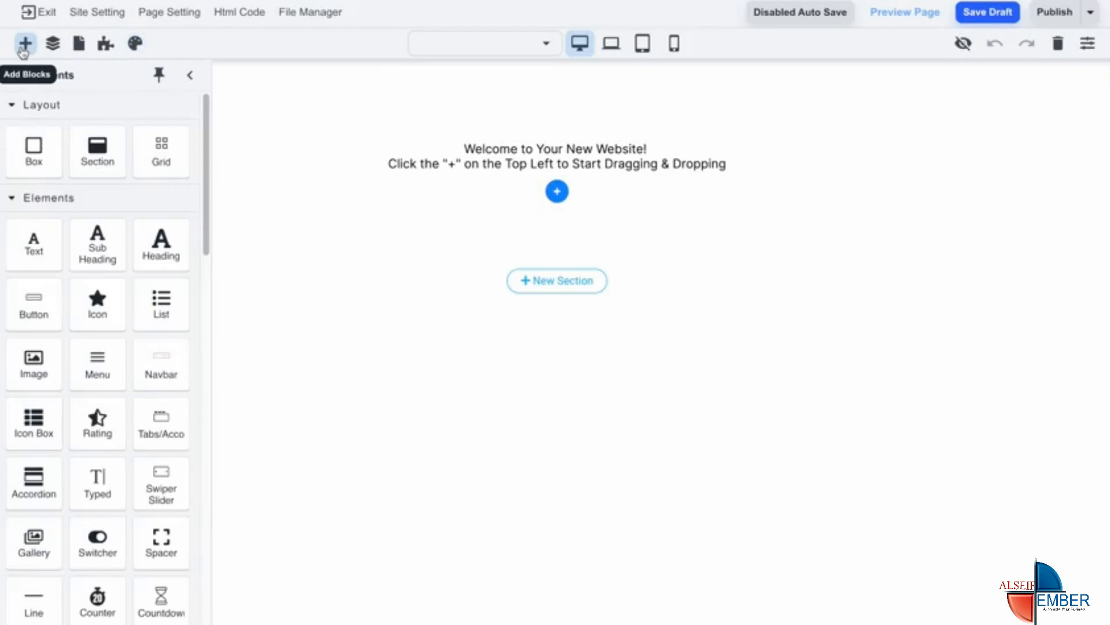
pyautogui.moveTo(161, 239); pyautogui.dragTo(484, 147)
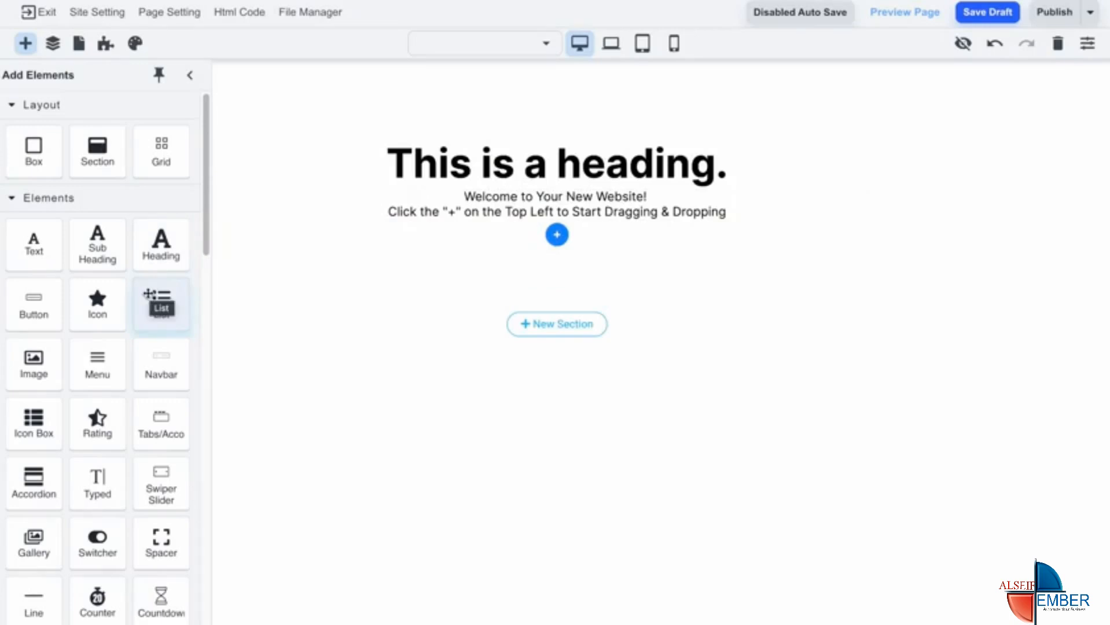
pyautogui.moveTo(60, 317); pyautogui.dragTo(553, 213)
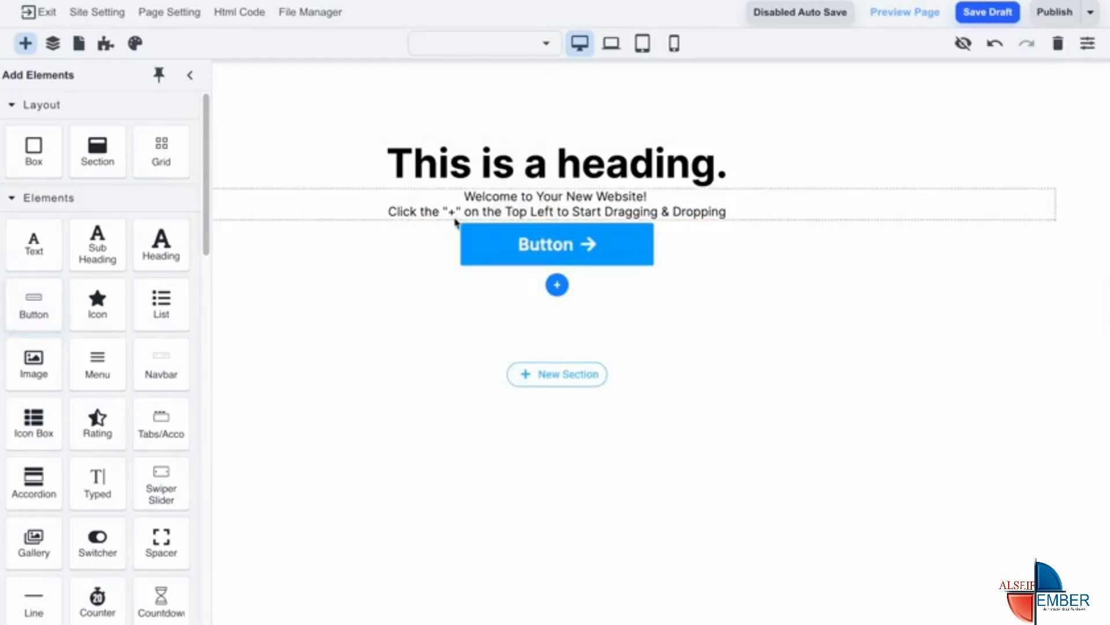
# - Apply the red, yellow, green, blue and dark navy palette as the page's global color palette
pyautogui.click(137, 45)
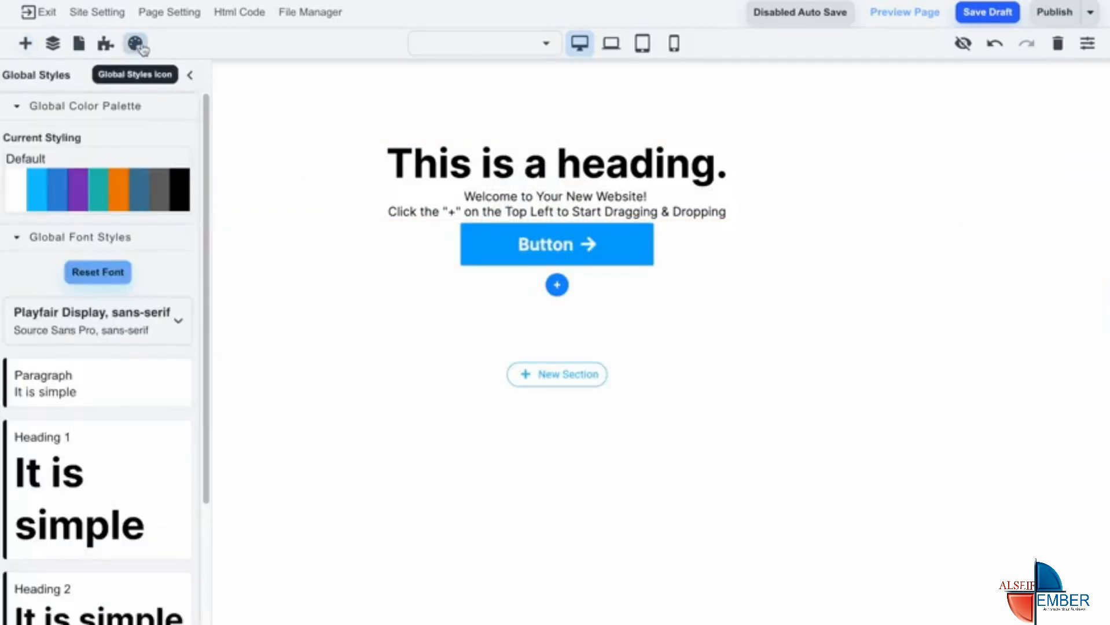
pyautogui.click(154, 199)
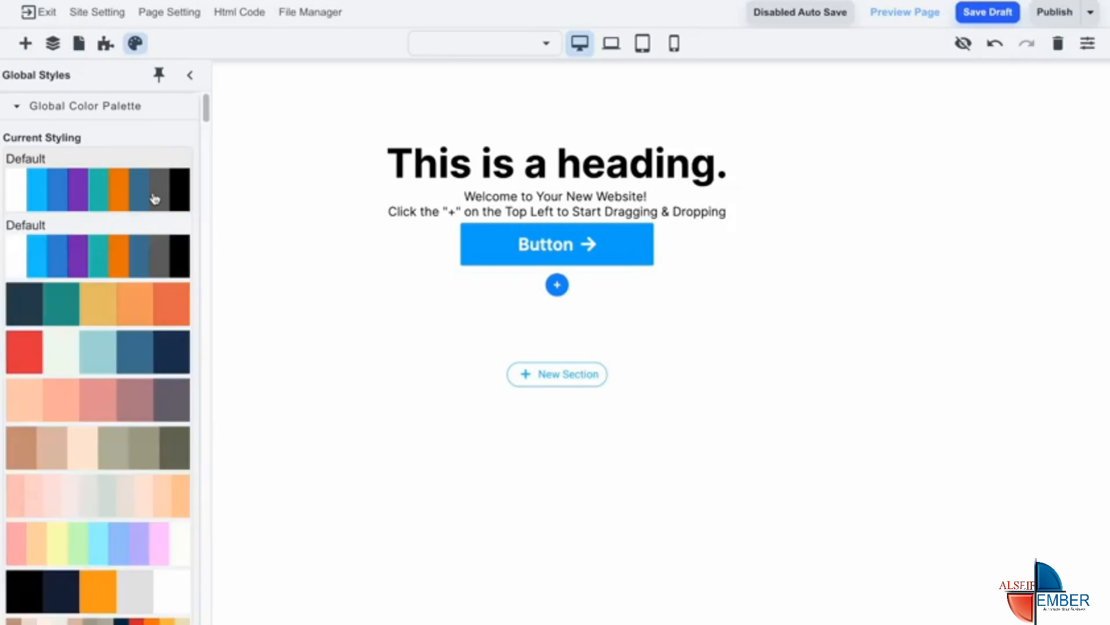
pyautogui.scroll(-6, 145, 348)
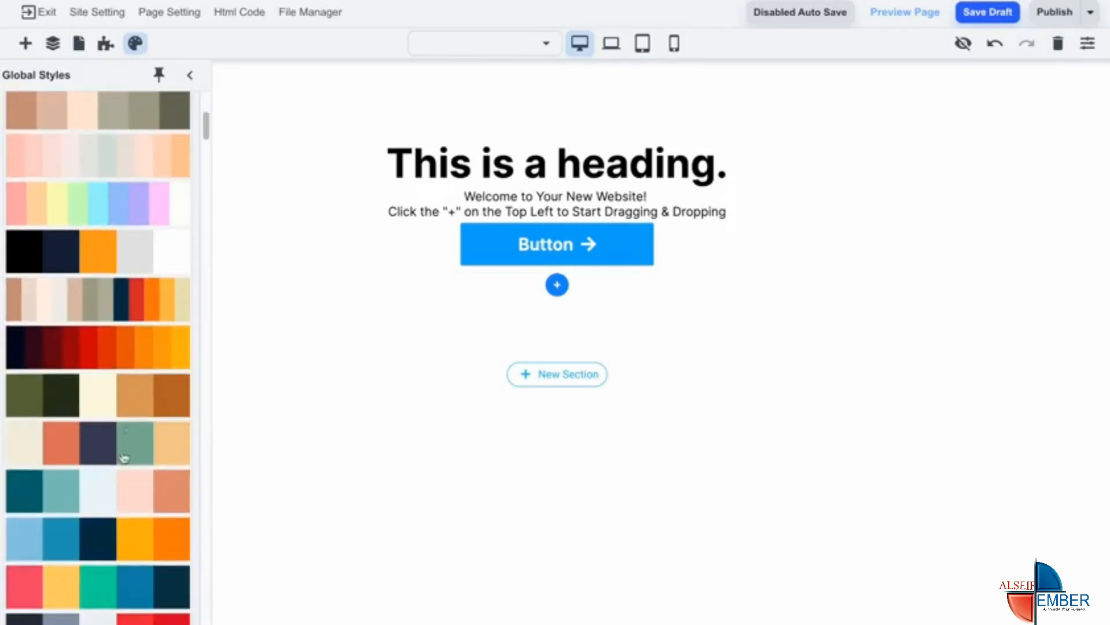
pyautogui.click(125, 600)
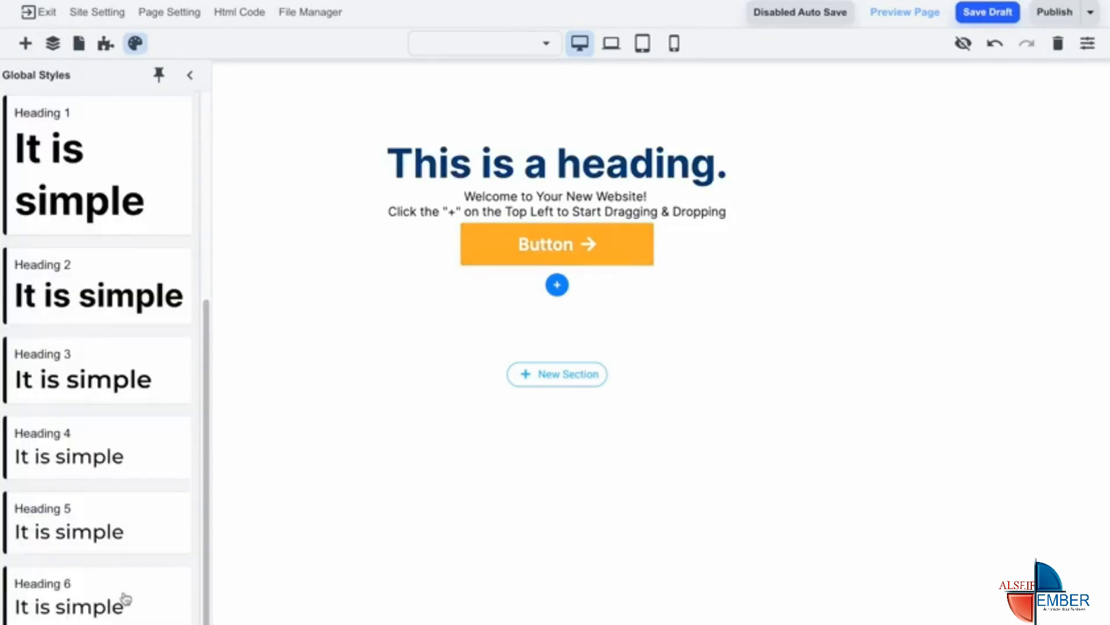
pyautogui.scroll(5, 132, 562)
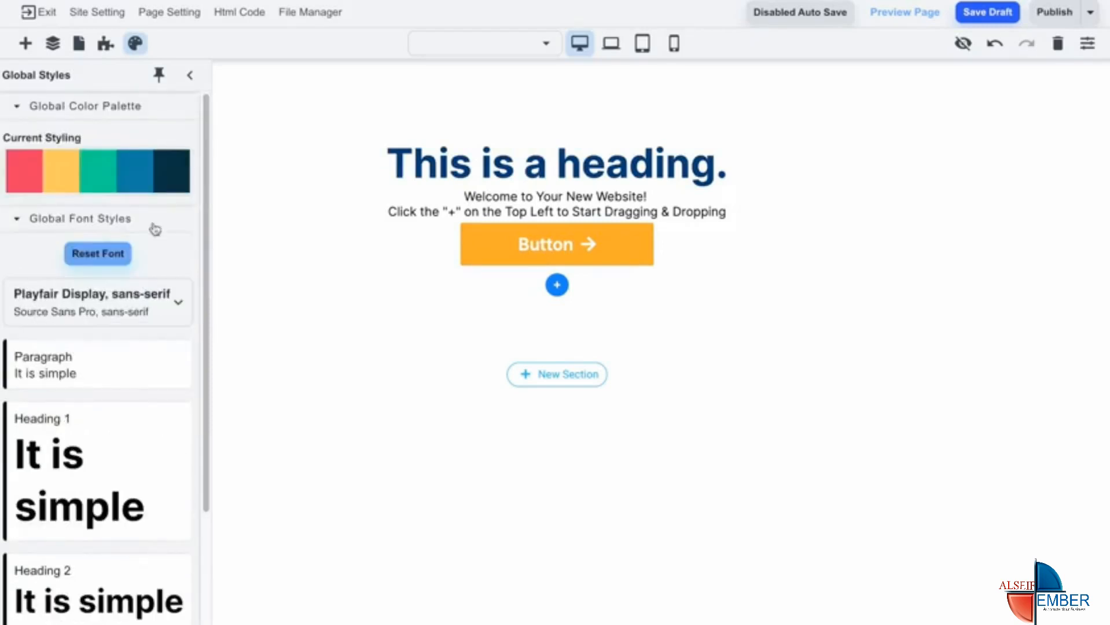
# - Restore the Default global color palette and close the global styles
pyautogui.click(160, 175)
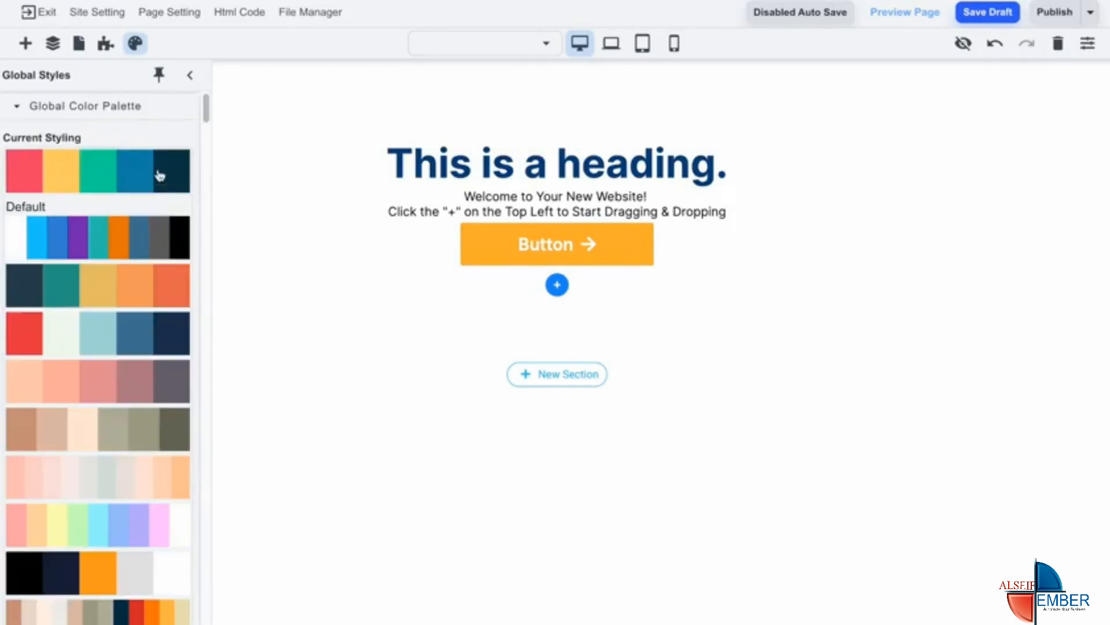
pyautogui.click(153, 244)
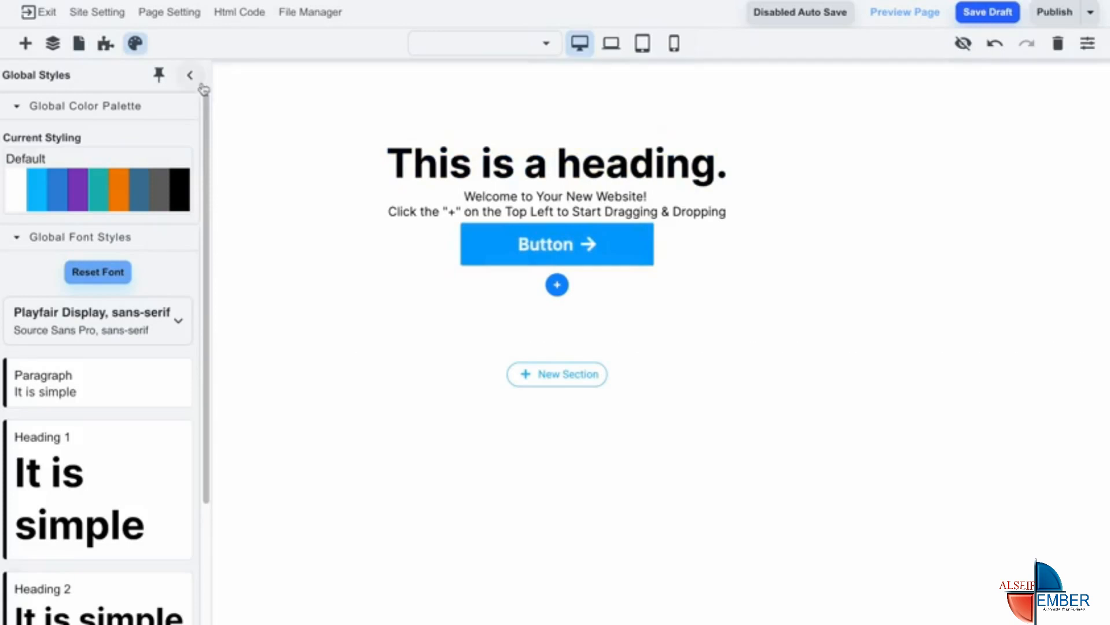
pyautogui.click(191, 76)
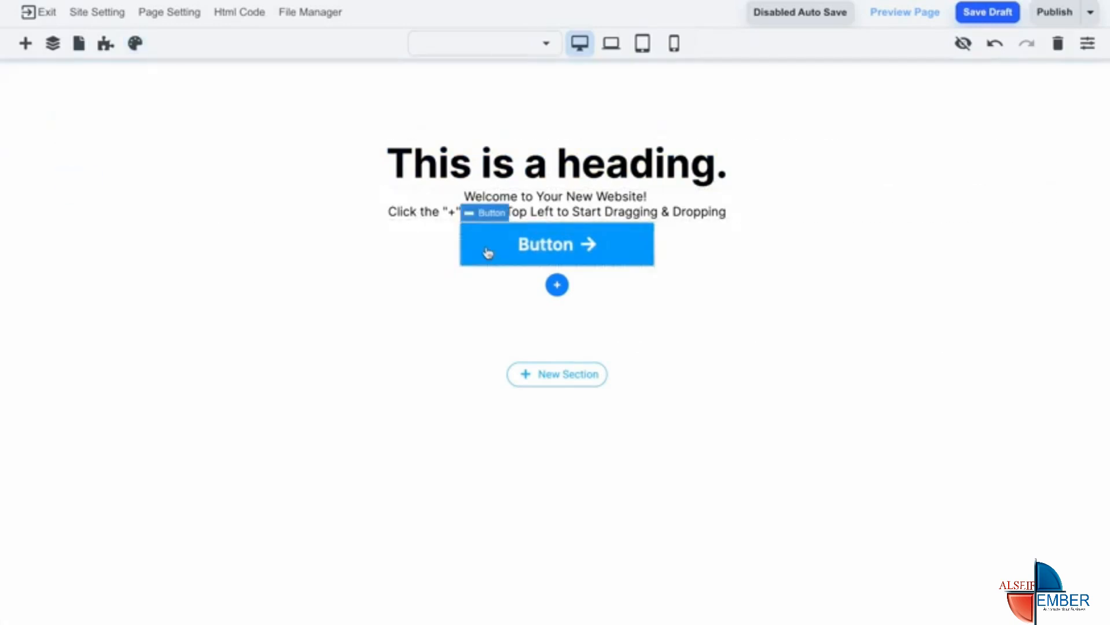
# - Give the button rounded corners and set its size to L
pyautogui.click(488, 253)
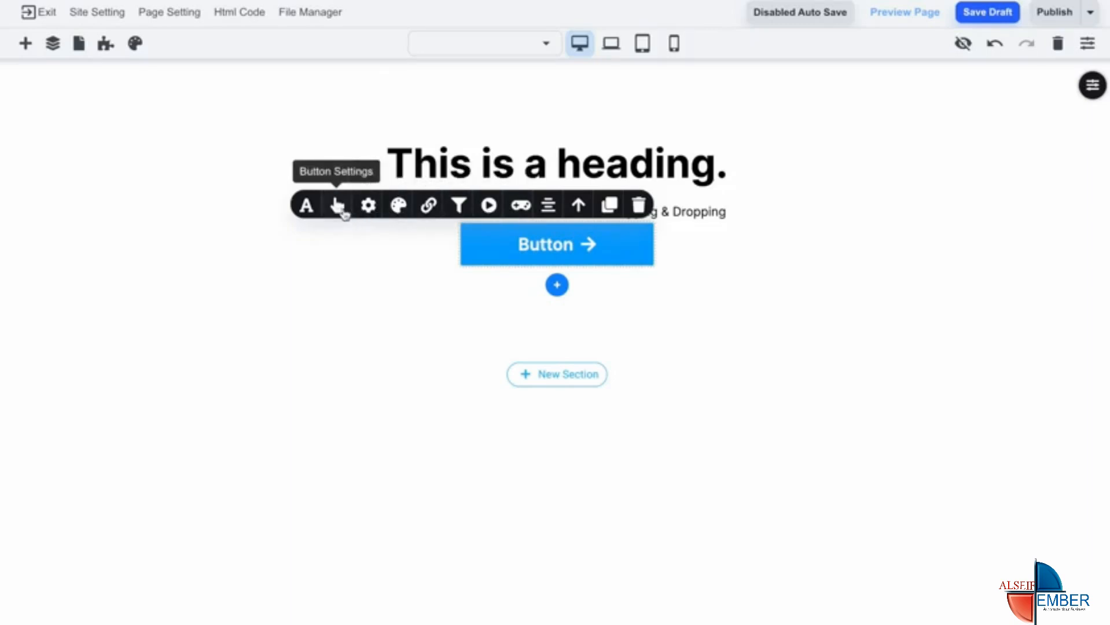
pyautogui.click(339, 208)
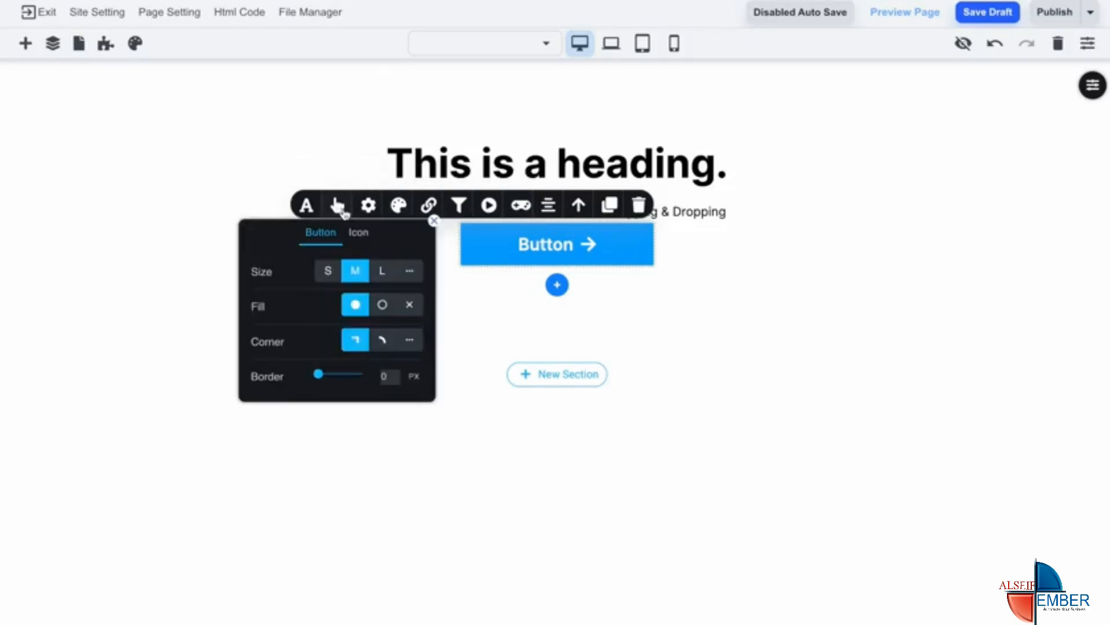
pyautogui.click(380, 341)
pyautogui.click(382, 270)
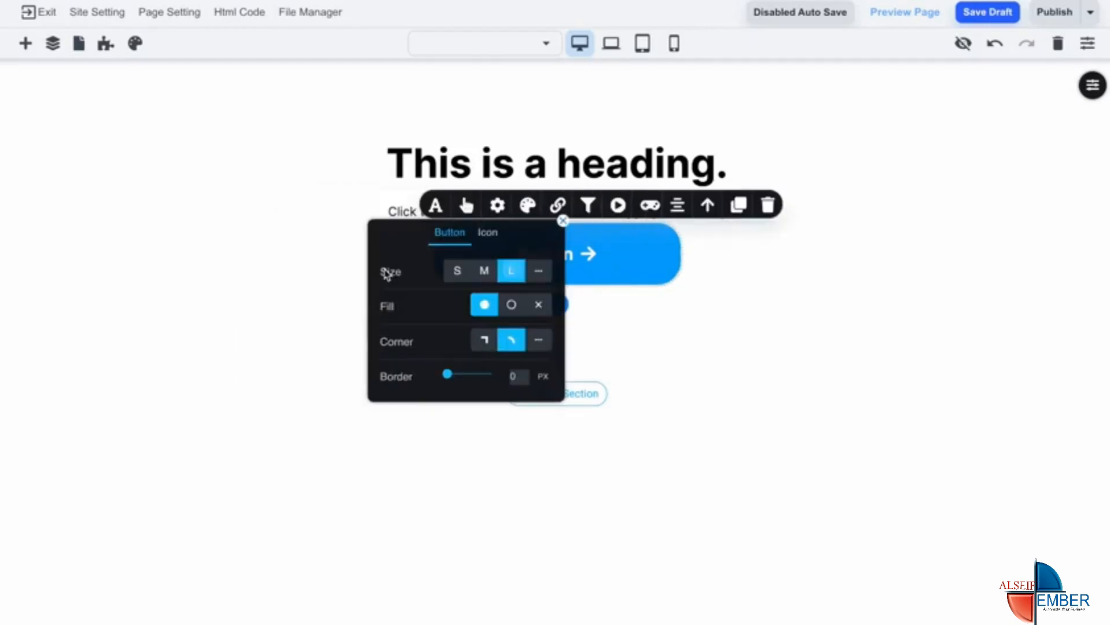
pyautogui.click(316, 273)
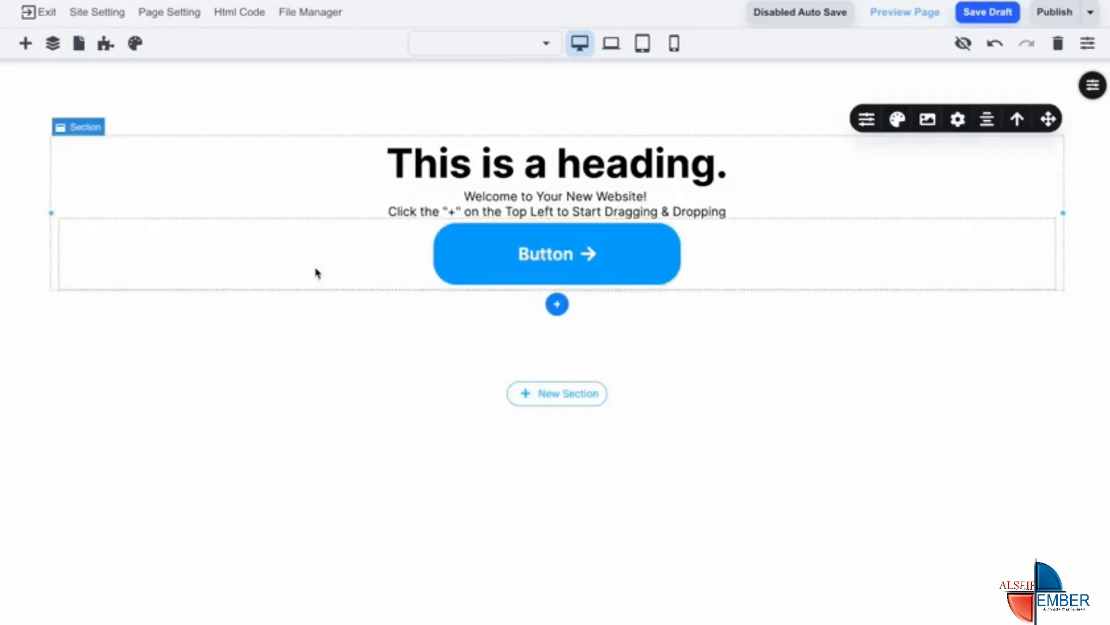
# - Delete the button below the welcome text
pyautogui.click(458, 256)
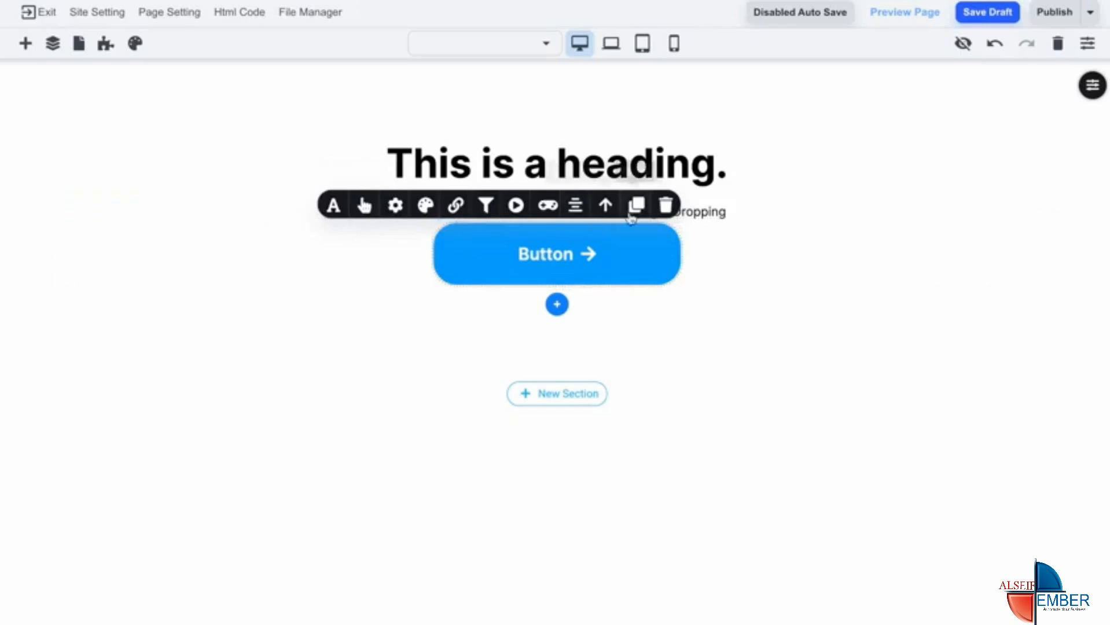
pyautogui.click(666, 206)
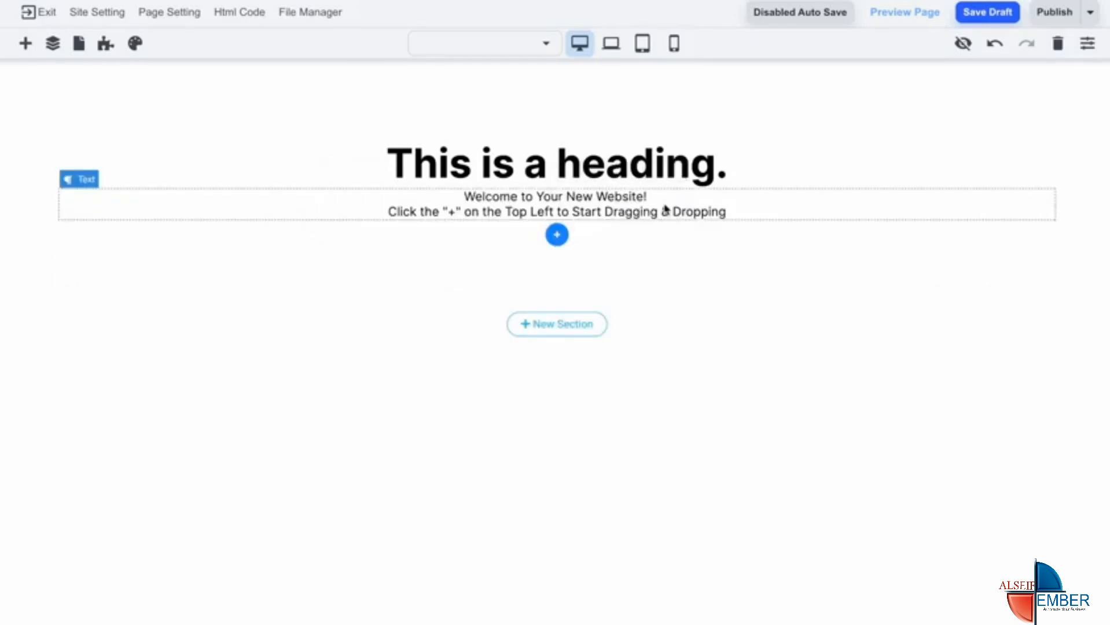
# - Open the Assets Manager to choose a background image for the section containing the heading
pyautogui.click(1080, 151)
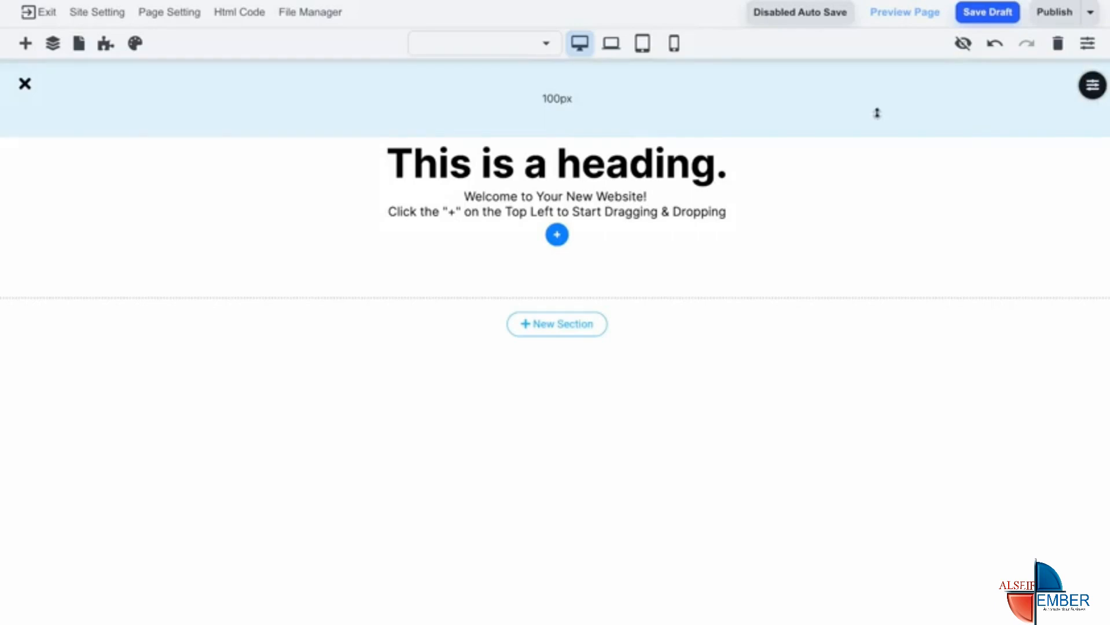
pyautogui.click(1092, 88)
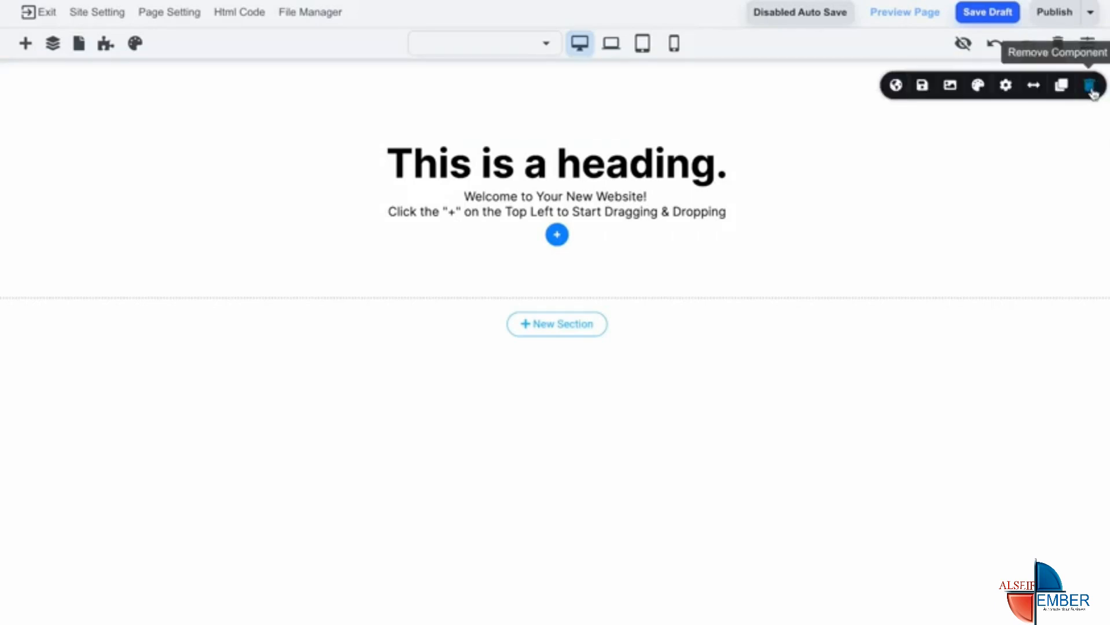
pyautogui.click(953, 95)
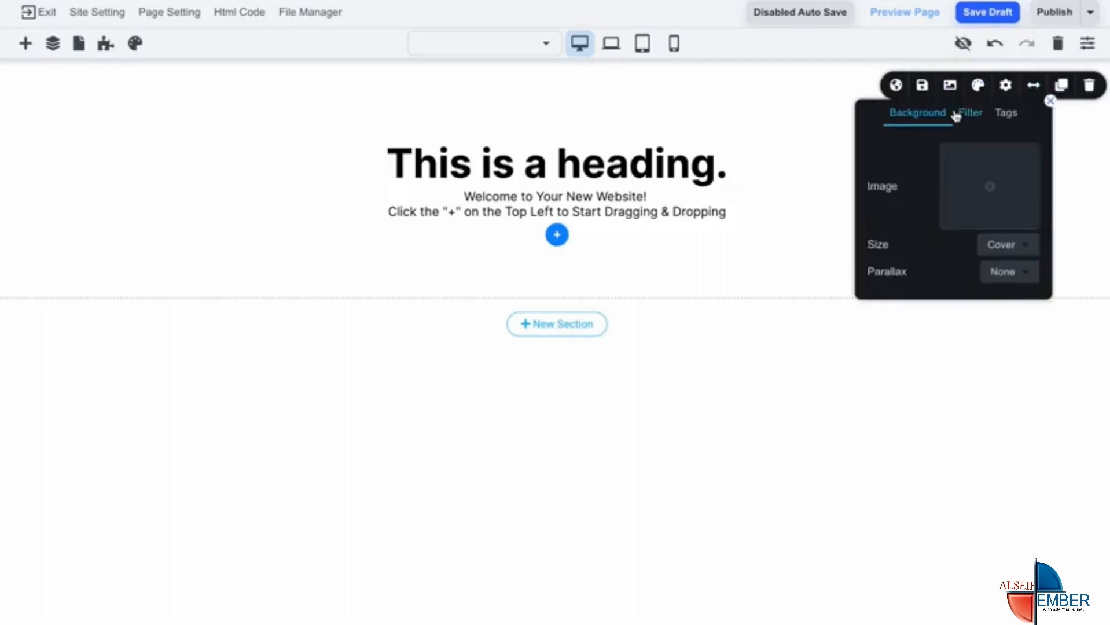
pyautogui.click(989, 192)
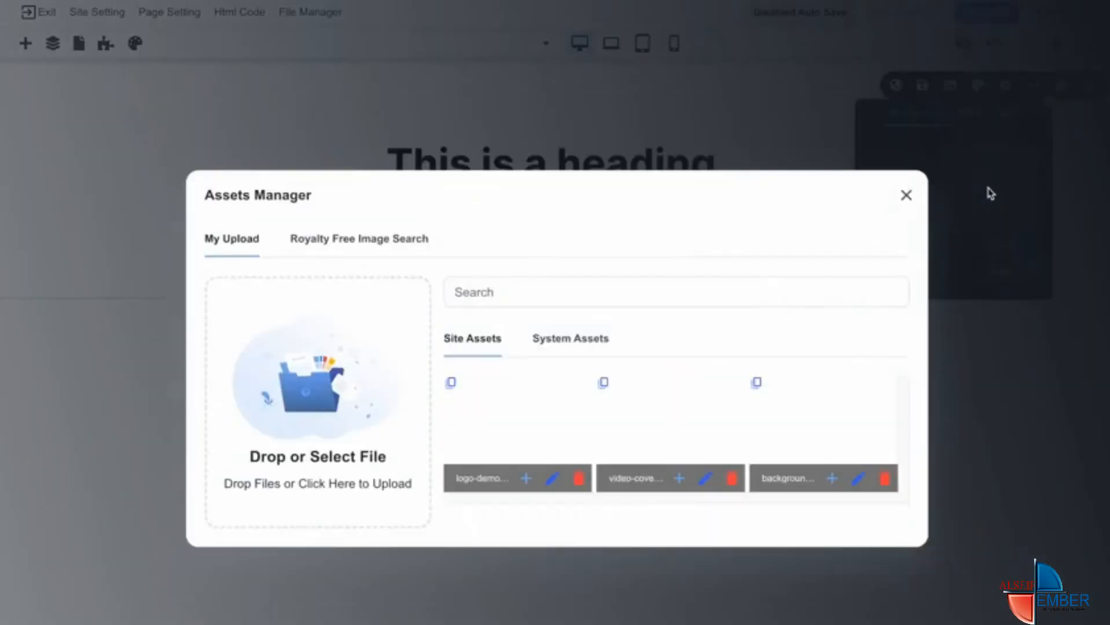
# - Search the royalty-free images for "cat"
pyautogui.click(320, 239)
pyautogui.click(274, 140)
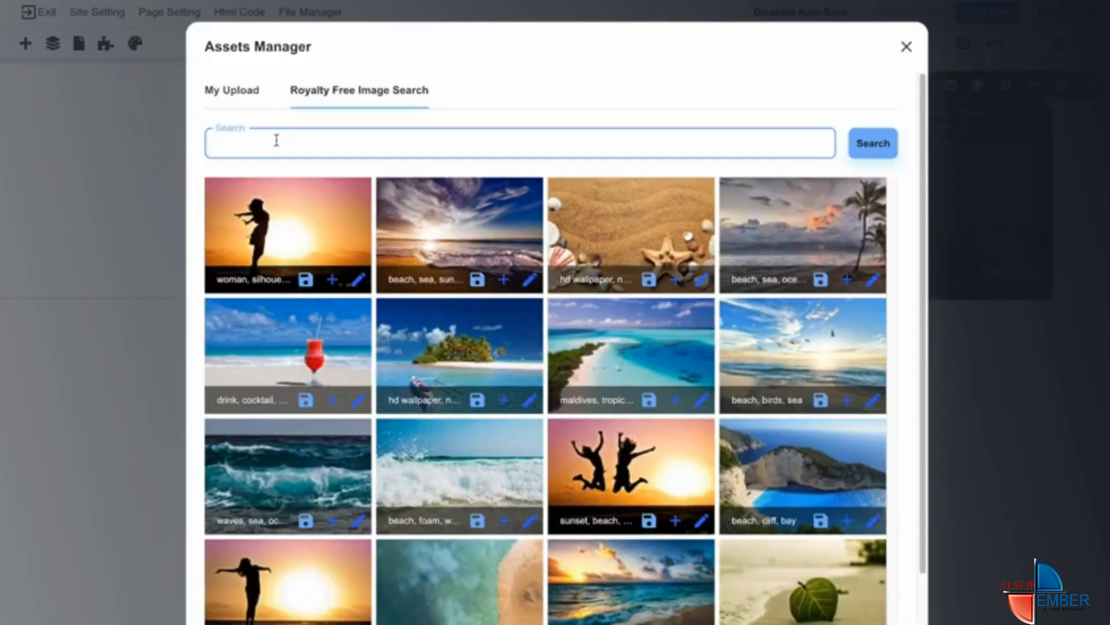
pyautogui.press('Return')
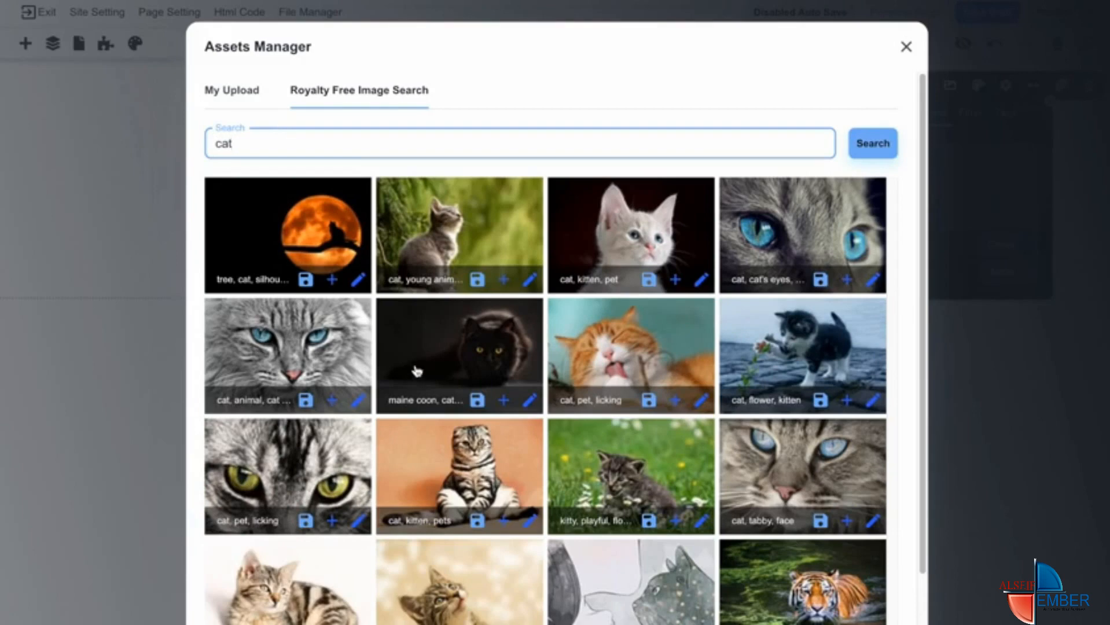
# - Use the red-orange background image from the site assets as the section background and move its focal point to about the image's center
pyautogui.click(237, 94)
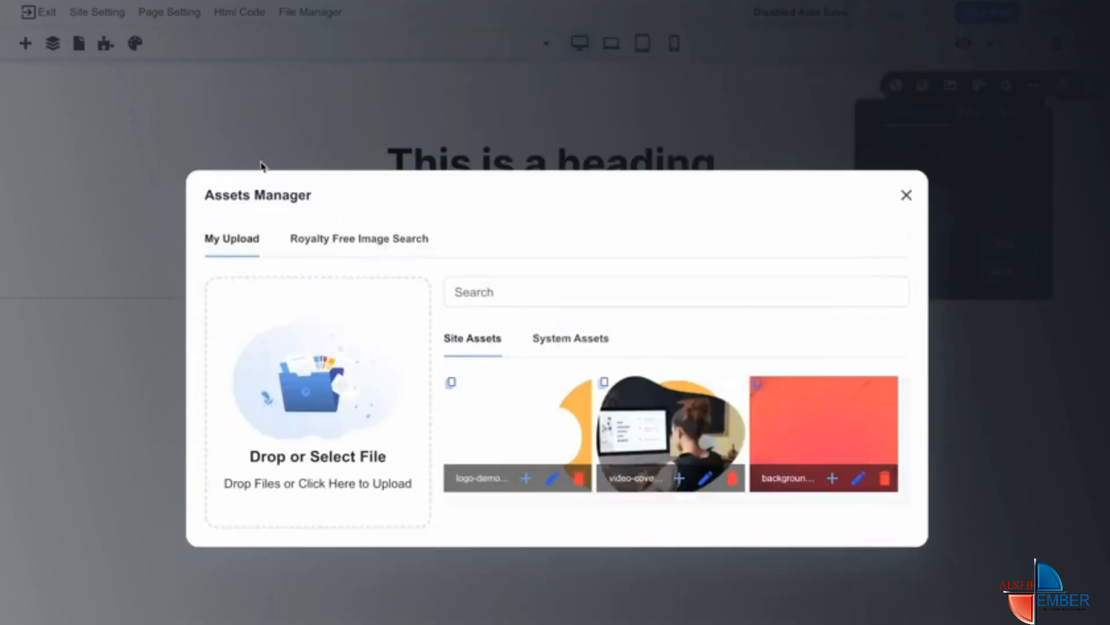
pyautogui.click(829, 444)
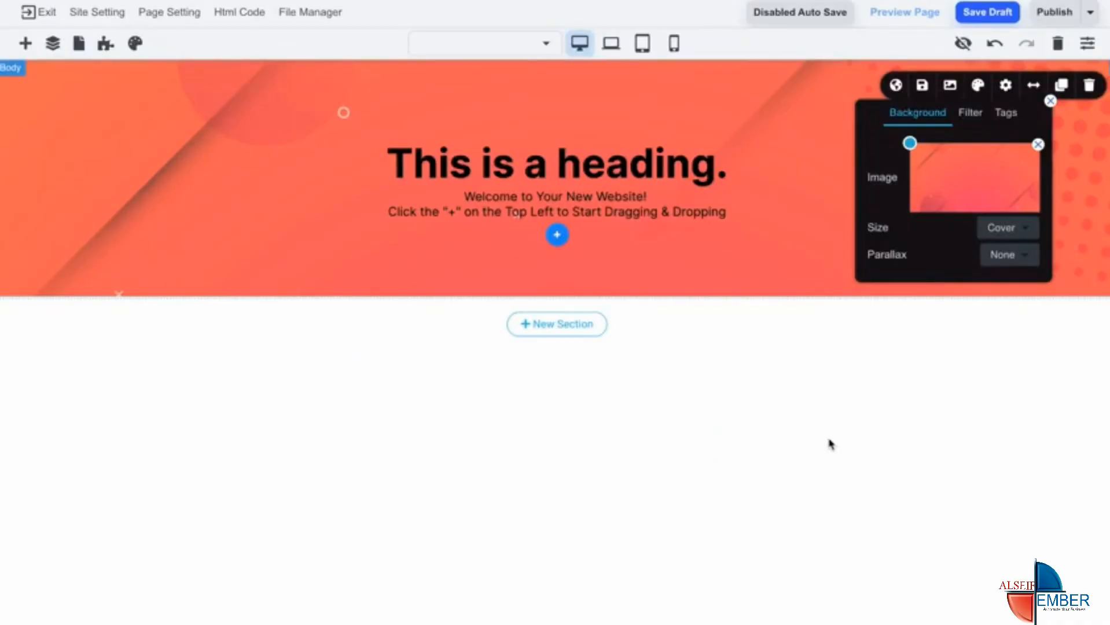
pyautogui.moveTo(910, 143); pyautogui.dragTo(970, 173)
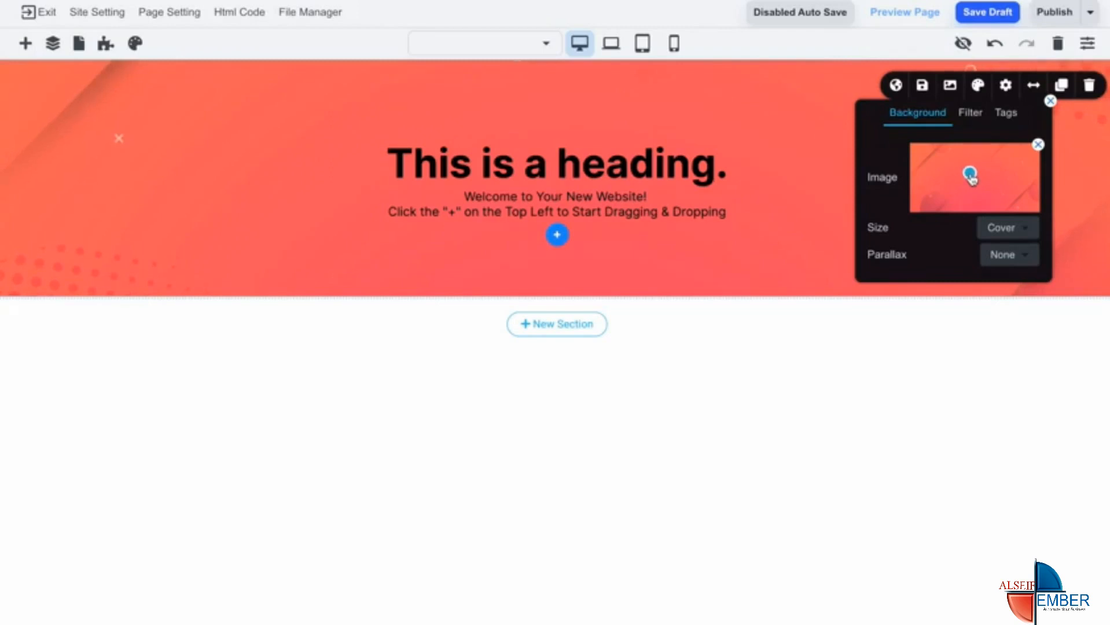
# - Add a new empty section below the section with the heading
pyautogui.click(780, 174)
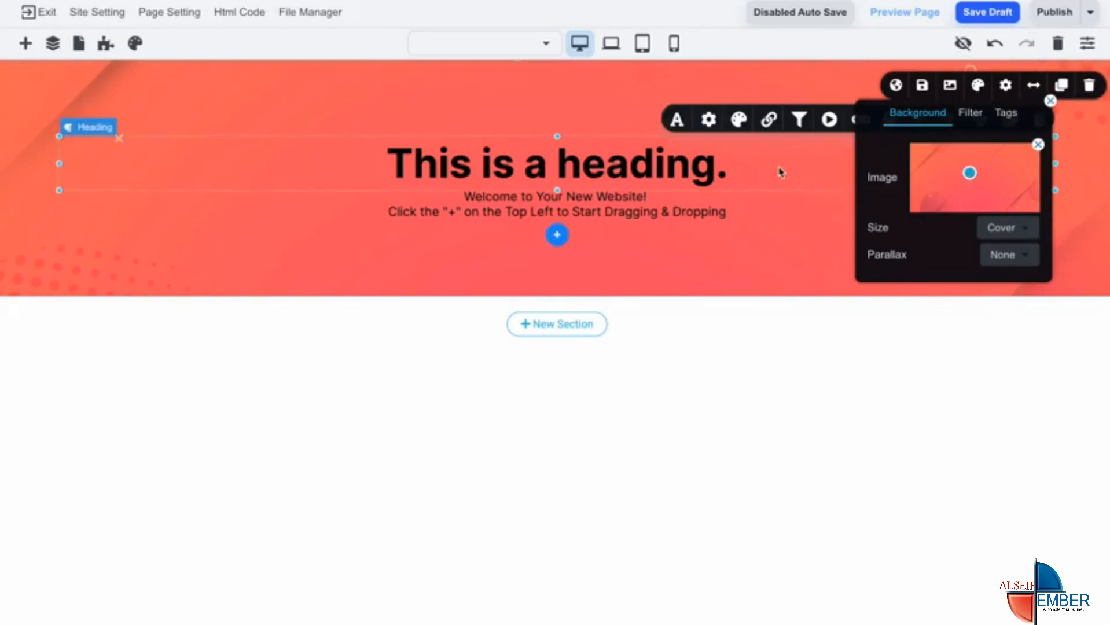
pyautogui.click(567, 328)
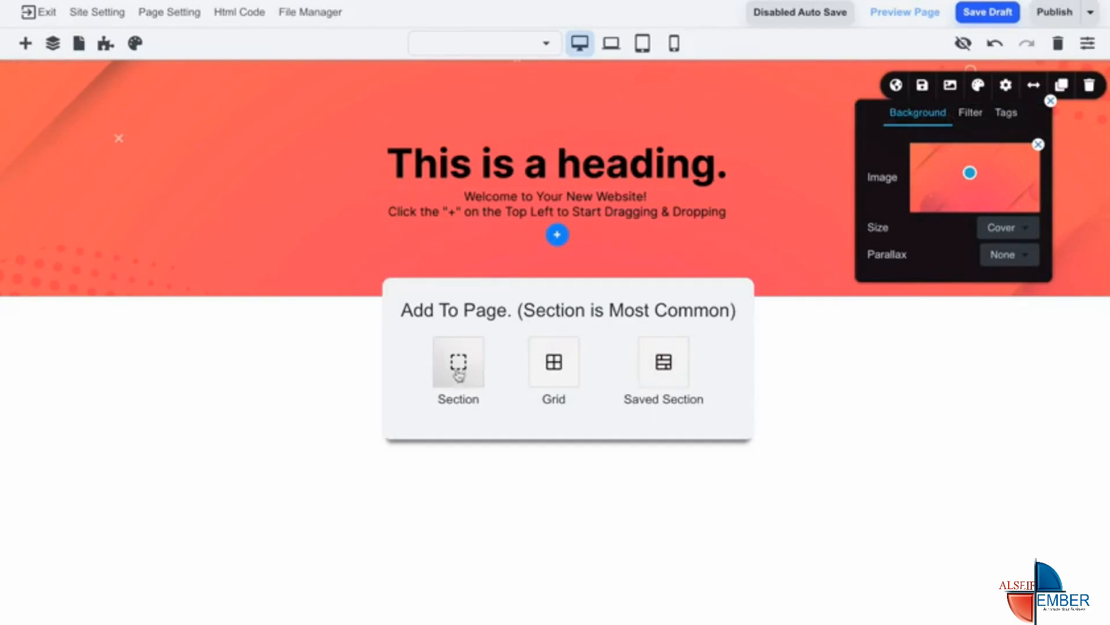
pyautogui.click(465, 376)
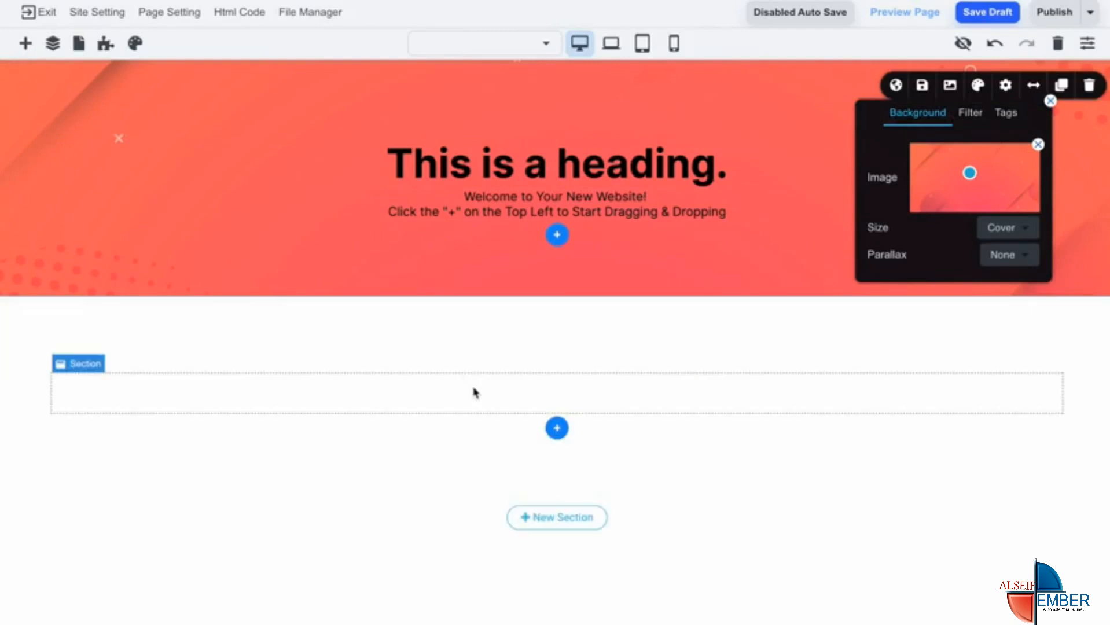
# - Place a Rating element in the new section and a Button element directly beneath it
pyautogui.click(25, 43)
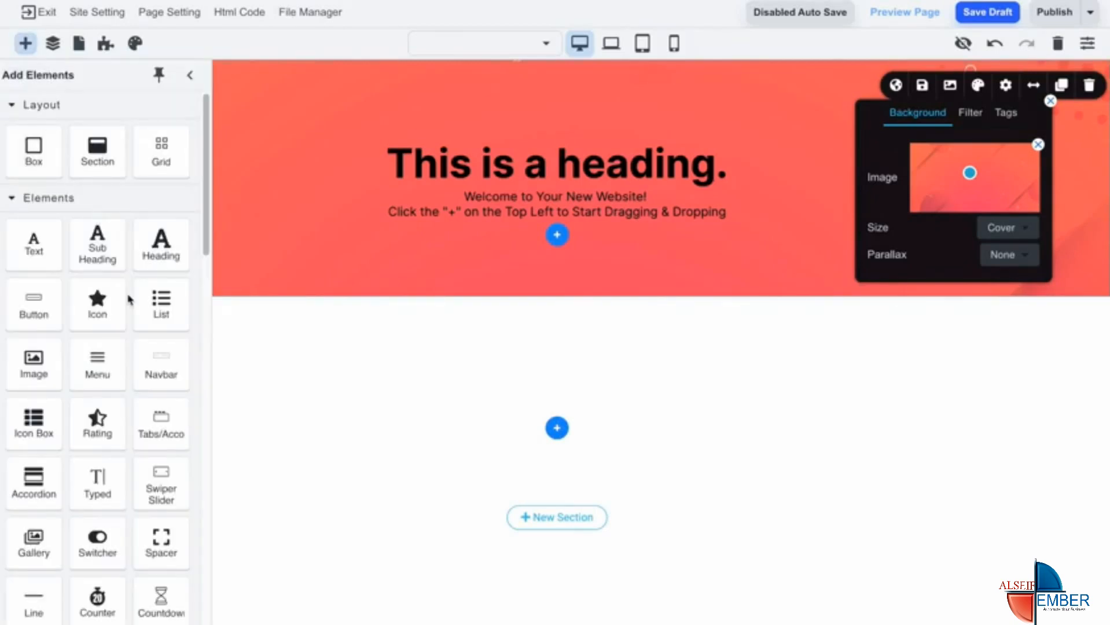
pyautogui.moveTo(98, 420); pyautogui.dragTo(601, 398)
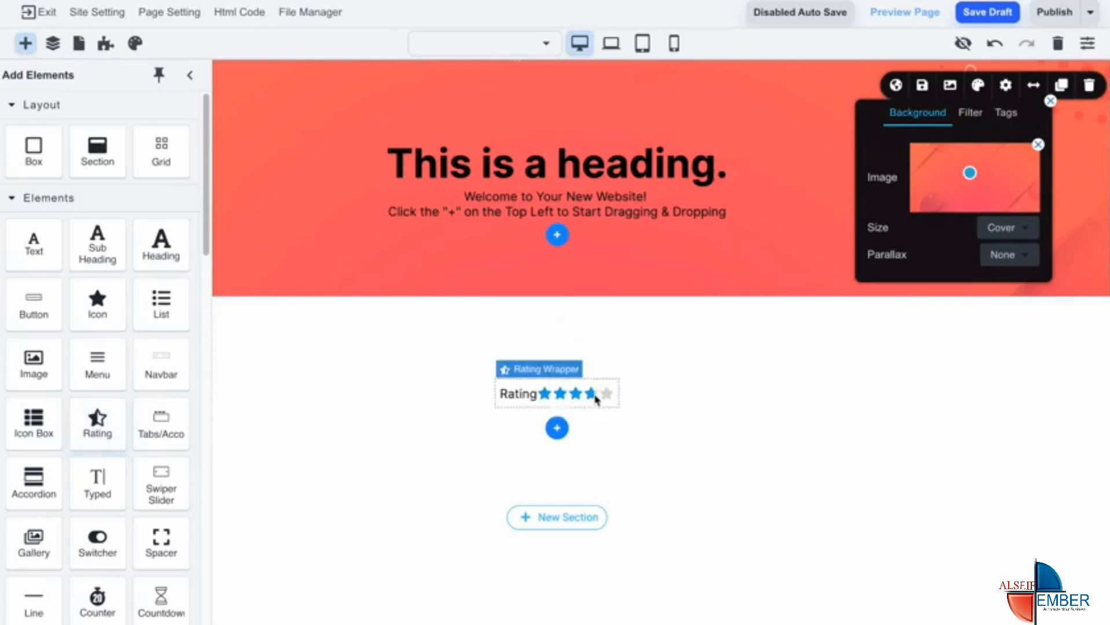
pyautogui.moveTo(33, 304); pyautogui.dragTo(591, 417)
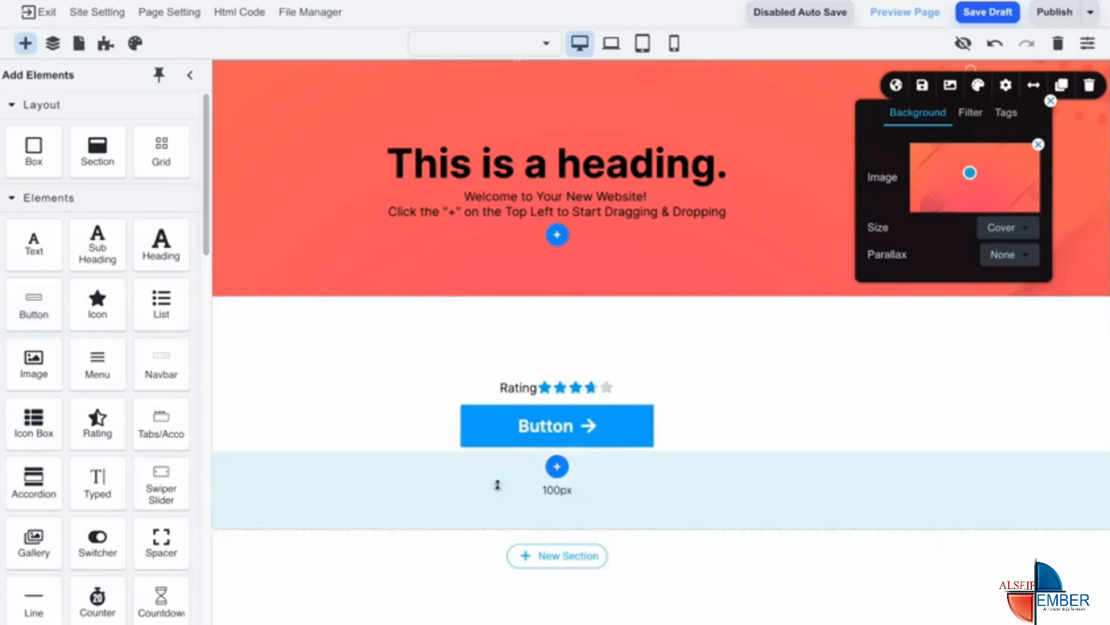
pyautogui.click(190, 81)
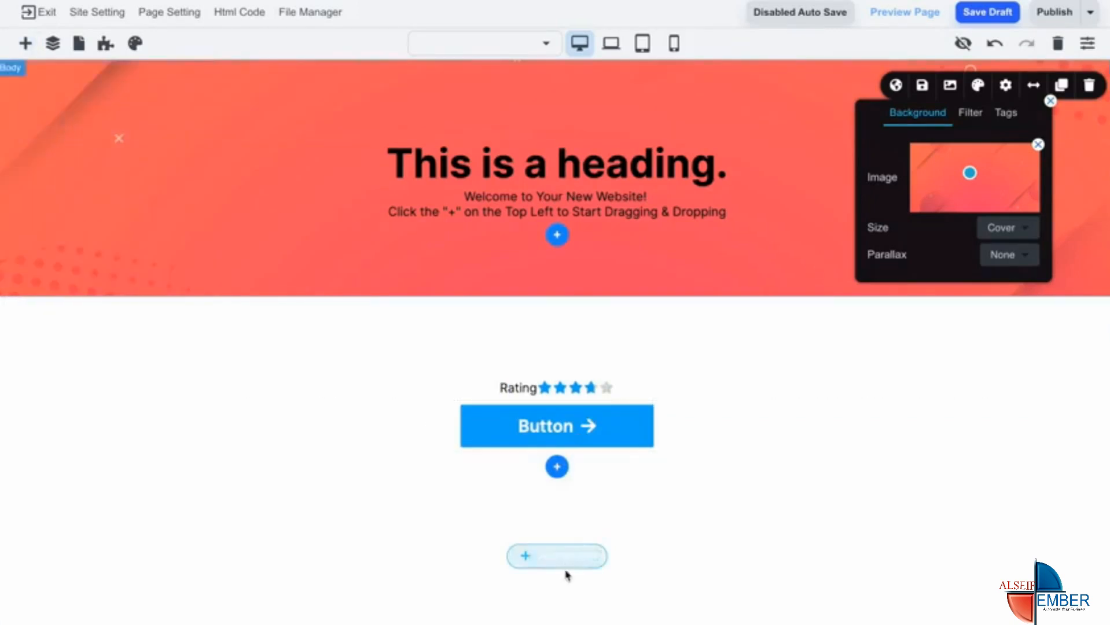
# - Insert the template block with the Environment Analysis, Development Planning and Execution & Evaluation columns below the button section
pyautogui.click(585, 562)
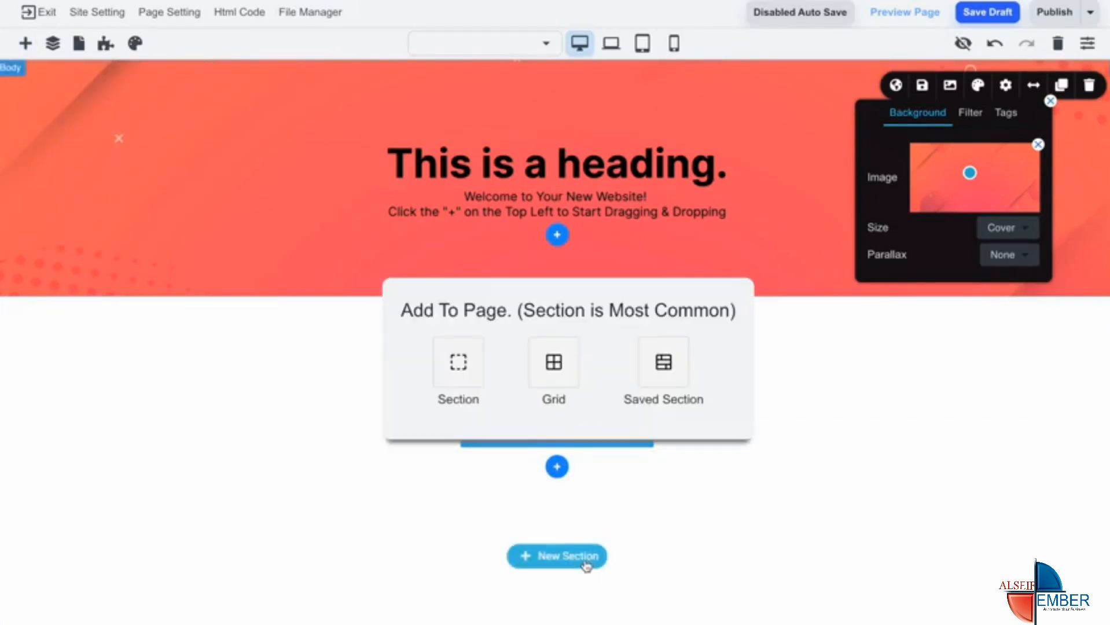
pyautogui.click(669, 376)
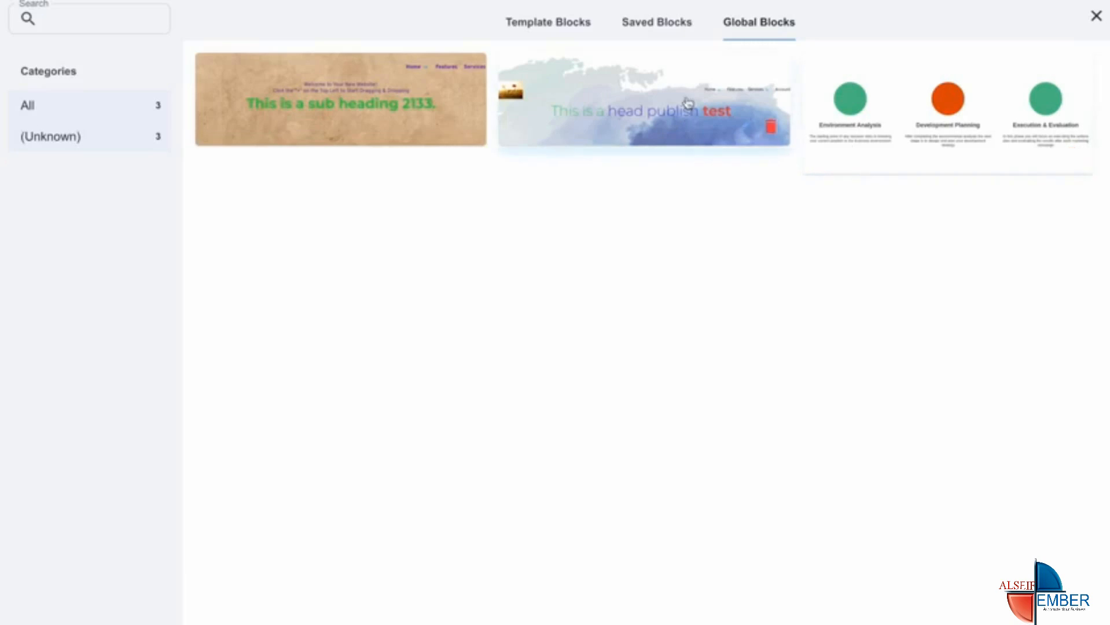
pyautogui.click(538, 30)
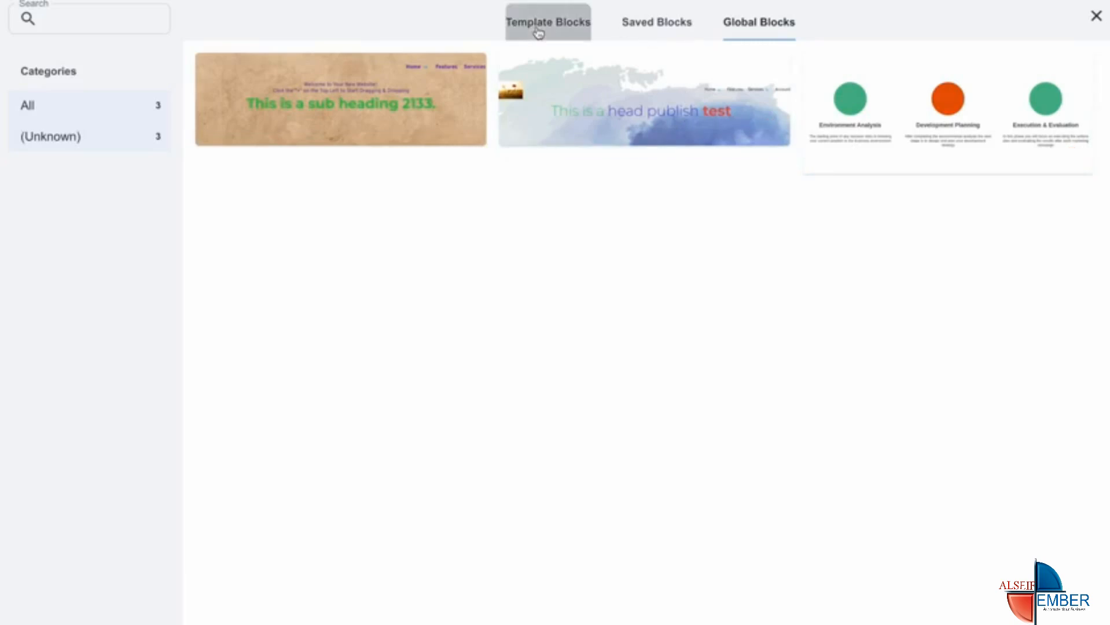
pyautogui.scroll(-9, 577, 308)
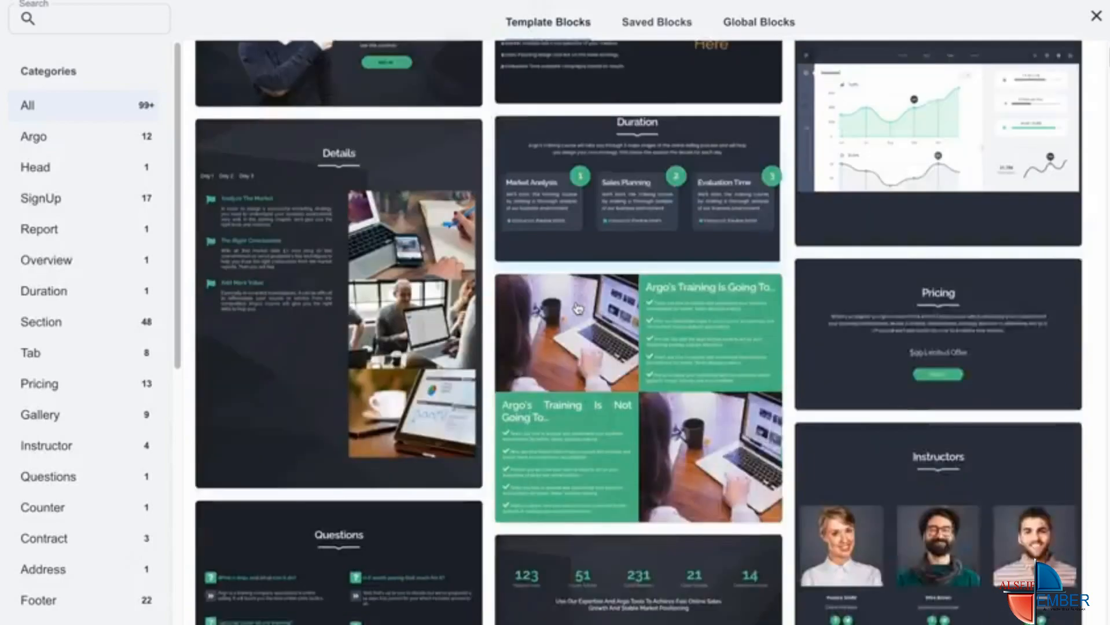
pyautogui.scroll(-2, 577, 308)
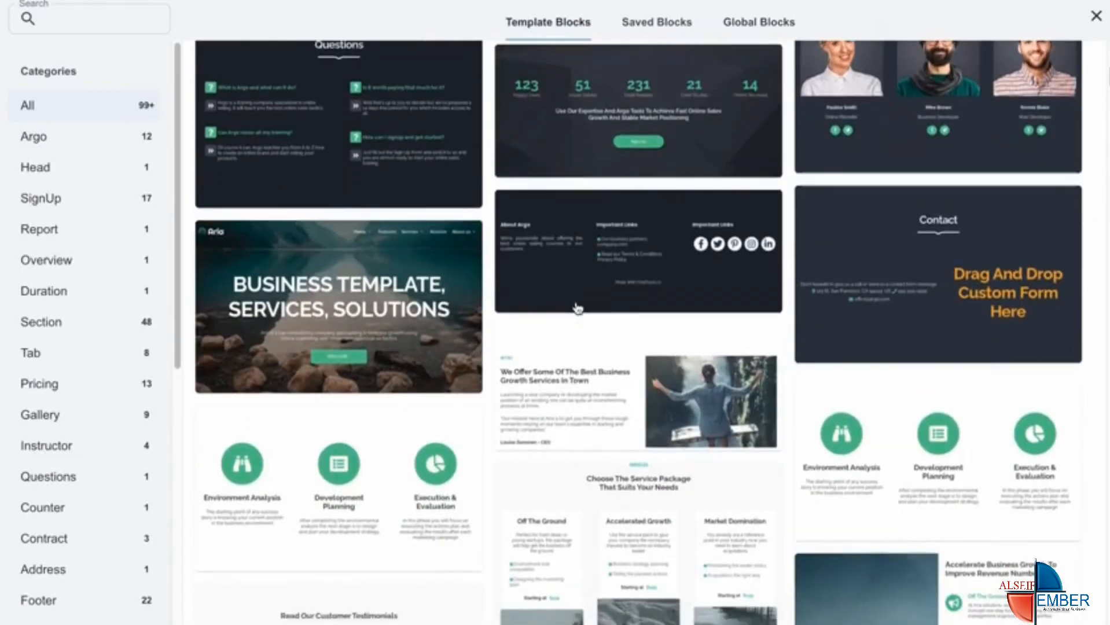
pyautogui.click(384, 463)
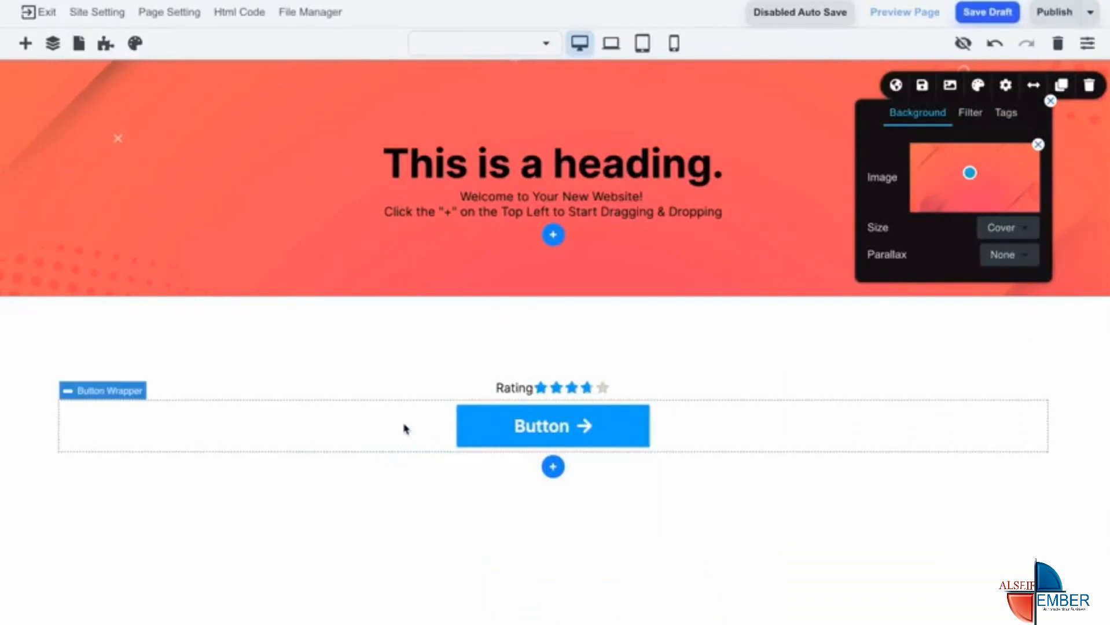
# - Replace the binoculars icon above Environment Analysis with the solid bell icon
pyautogui.scroll(-3, 404, 429)
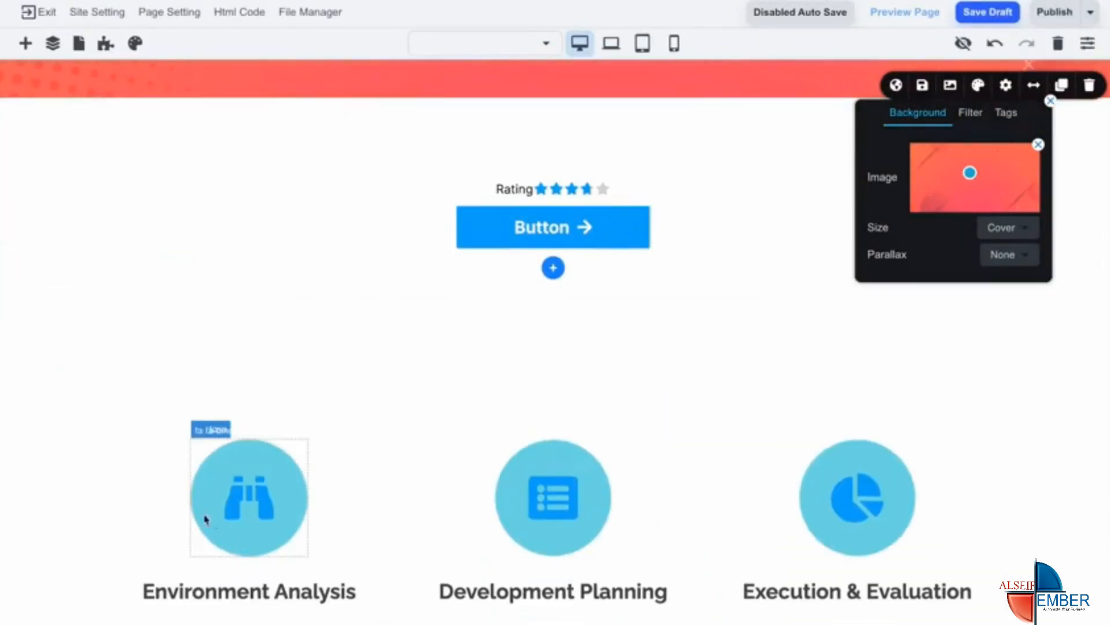
pyautogui.scroll(-2, 227, 525)
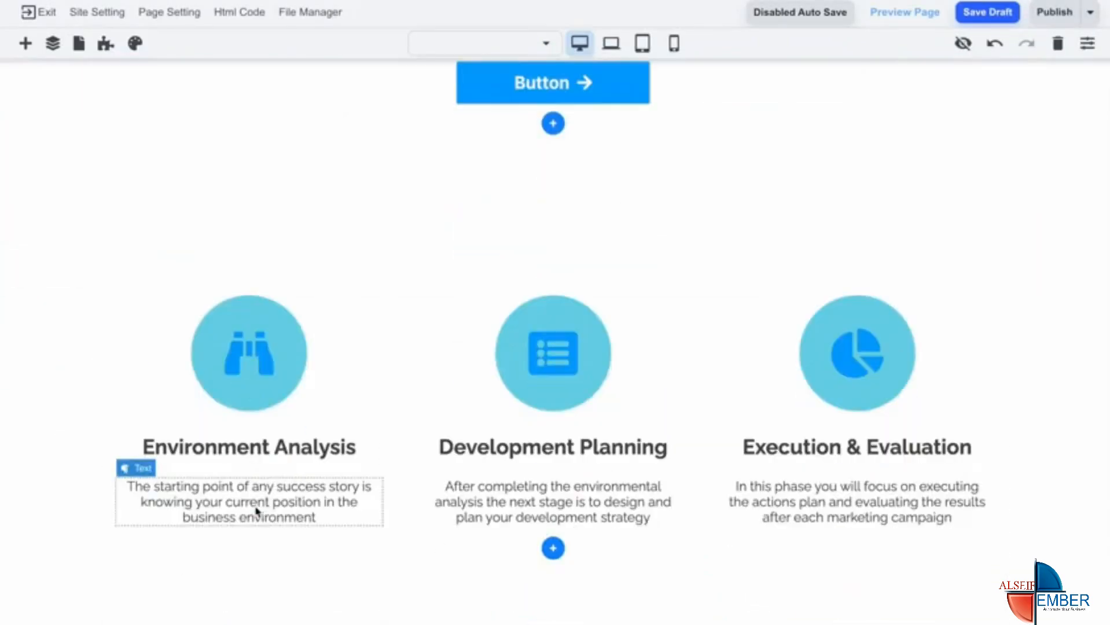
pyautogui.click(263, 375)
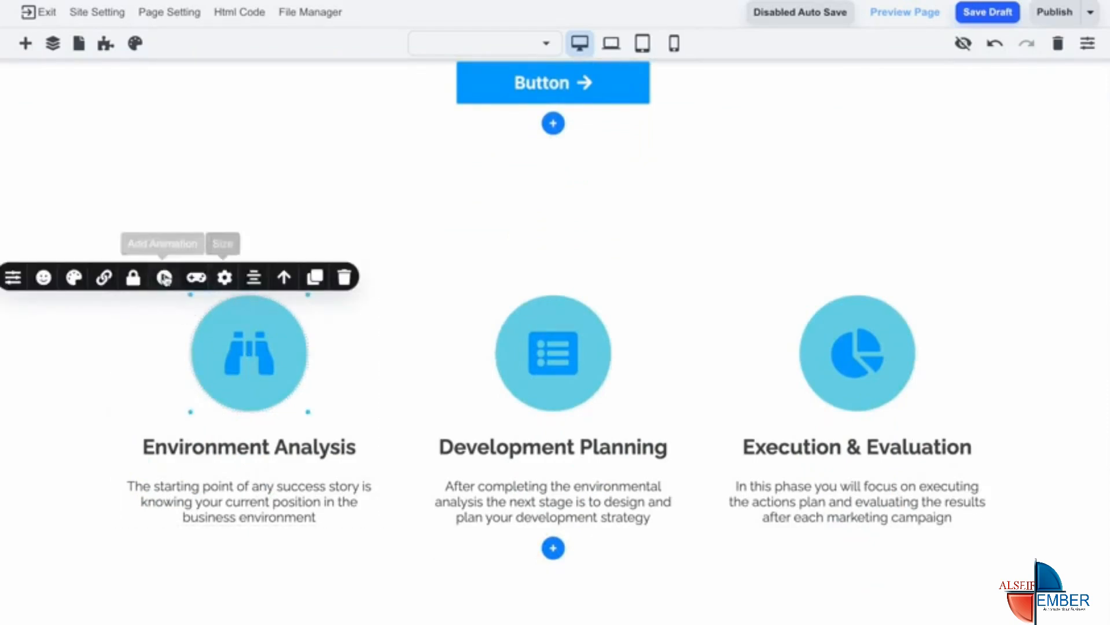
pyautogui.click(49, 283)
pyautogui.click(157, 349)
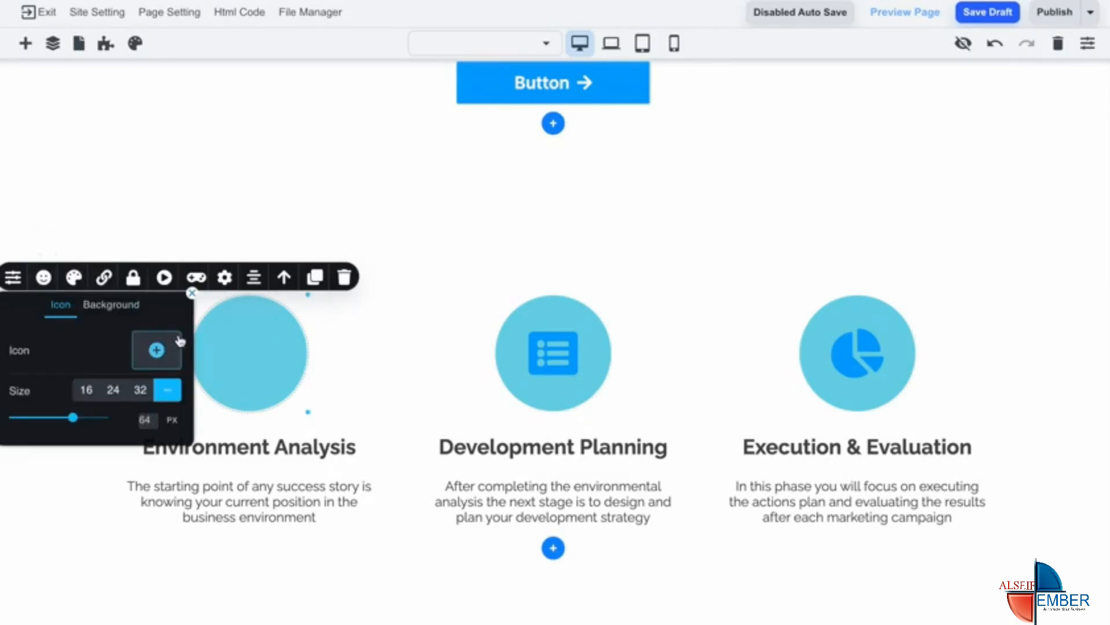
pyautogui.click(166, 349)
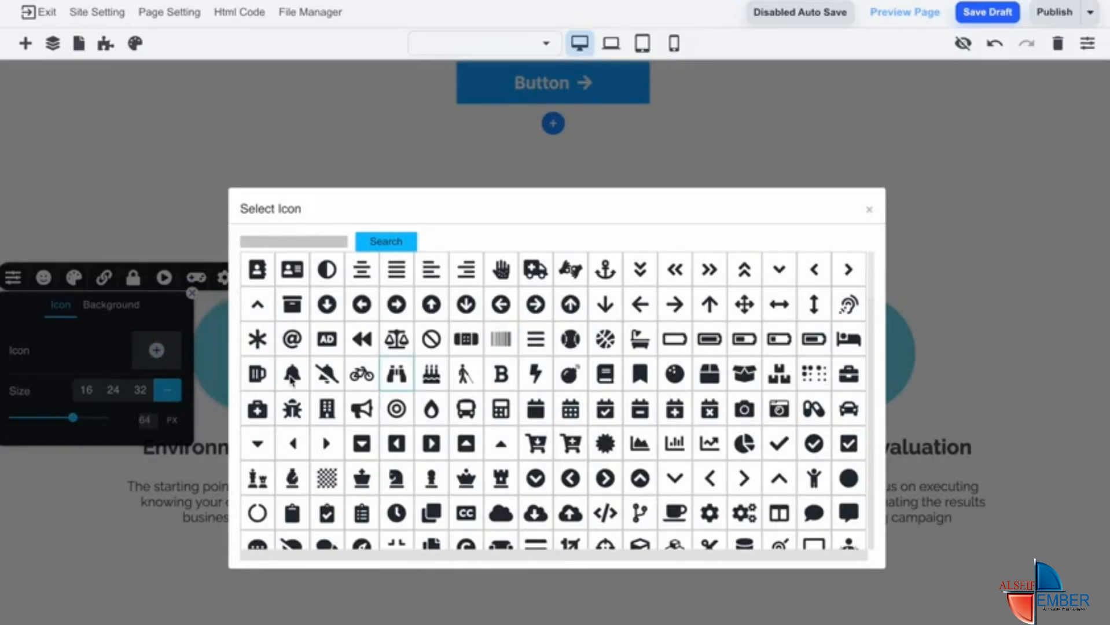
pyautogui.click(292, 376)
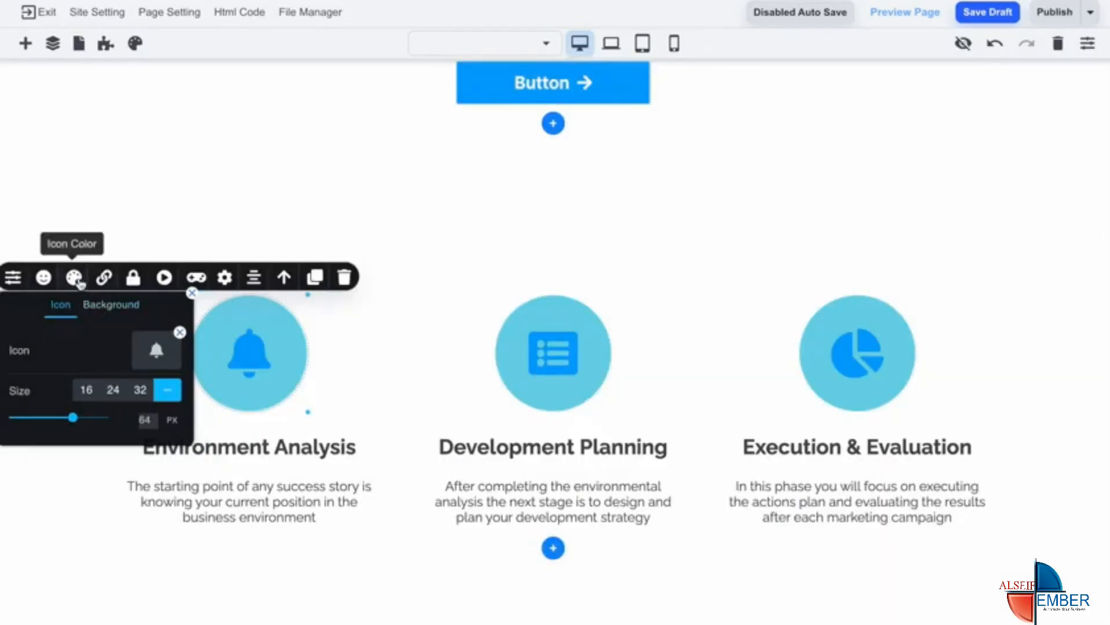
# - Set the bell icon's color to the red-orange shade #dc3304
pyautogui.click(73, 277)
pyautogui.moveTo(180, 380); pyautogui.dragTo(62, 325)
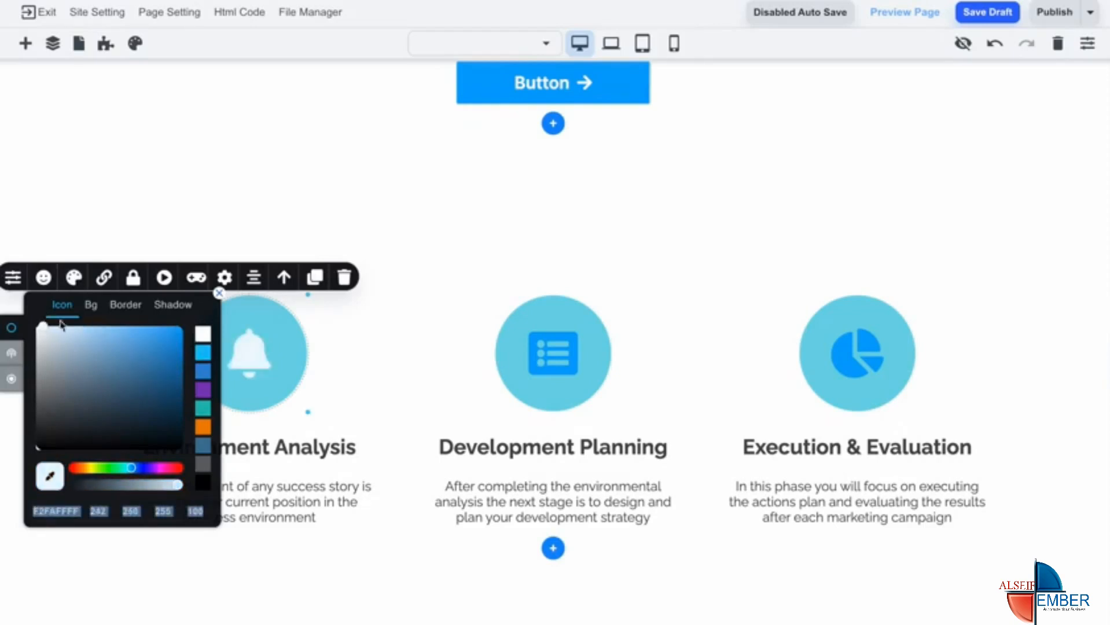
pyautogui.click(205, 422)
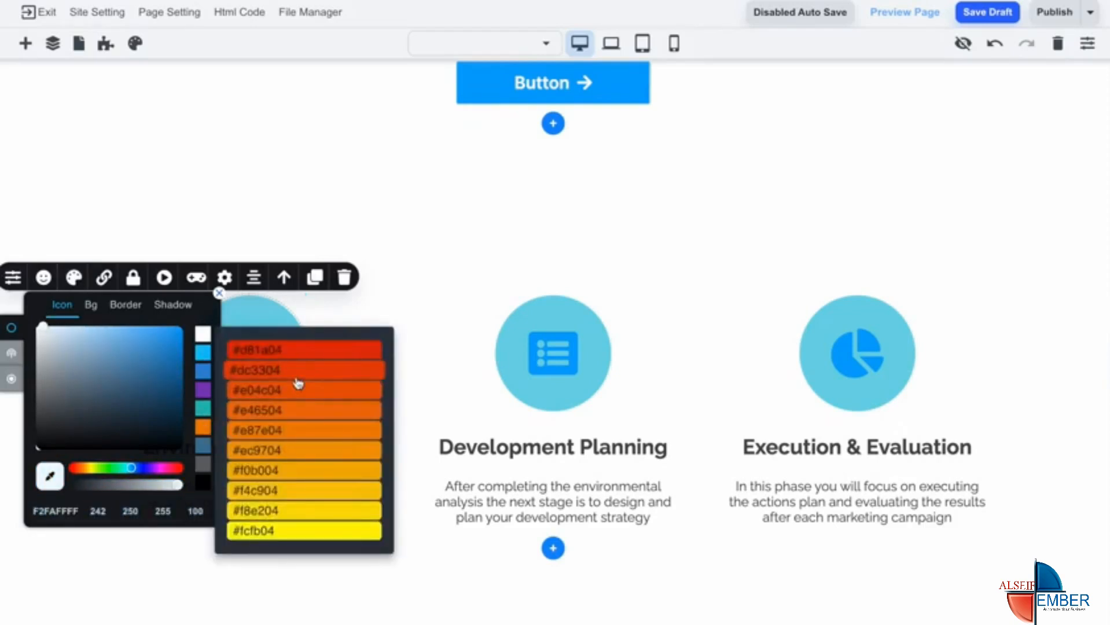
pyautogui.click(298, 379)
pyautogui.click(423, 364)
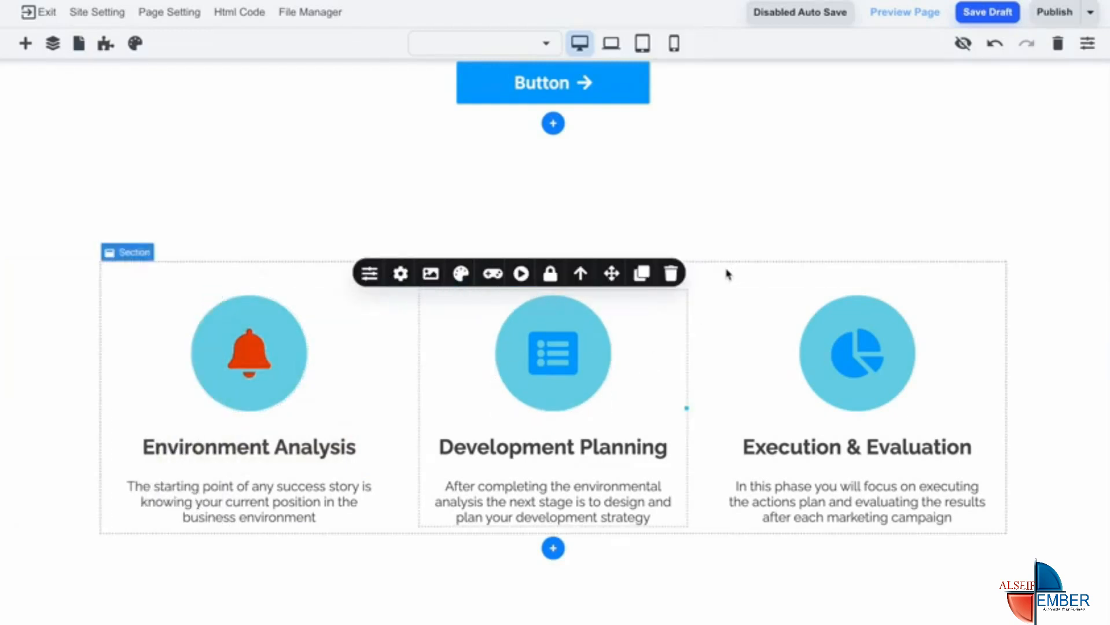
# - In the page settings, set the page name to "Special Offer" and the slug to "special-offer"
pyautogui.click(151, 17)
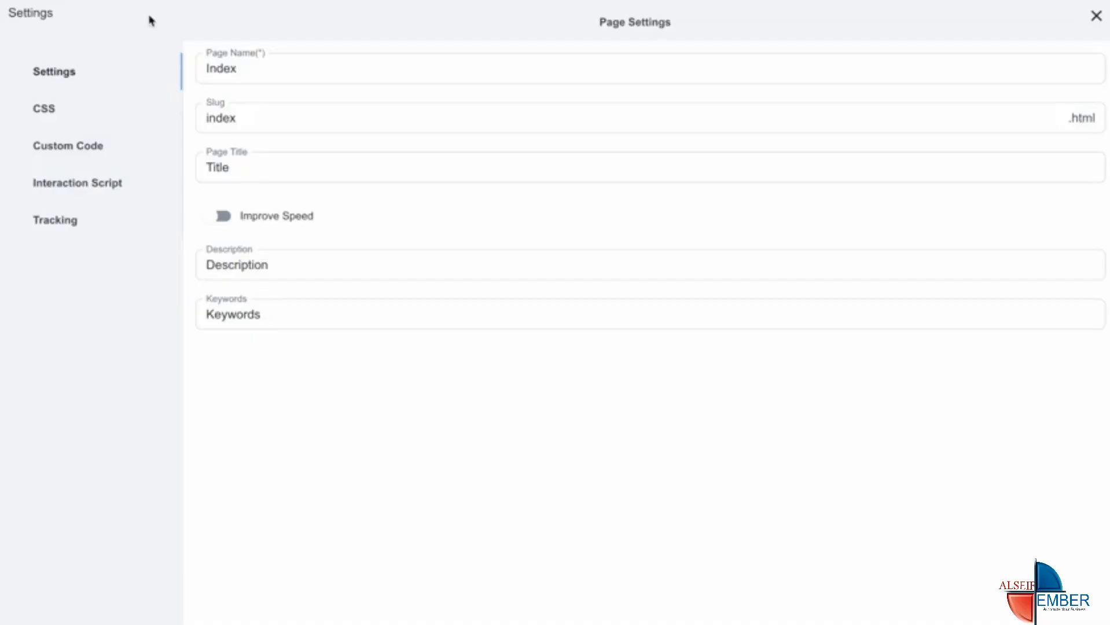
pyautogui.doubleClick(281, 72)
pyautogui.write('Special Offer')
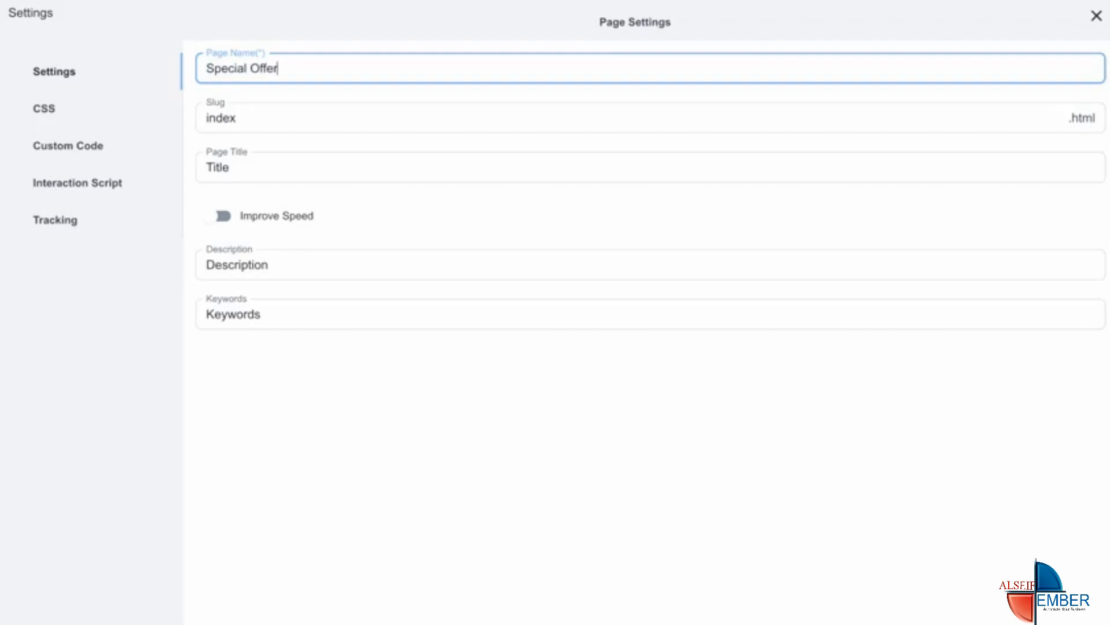
pyautogui.press('Tab')
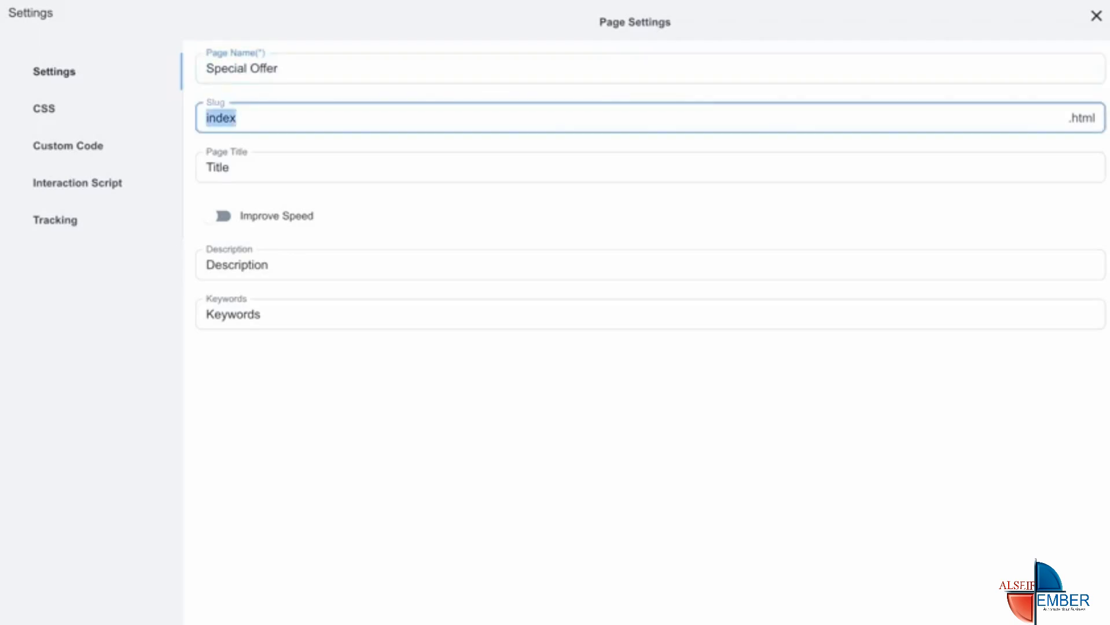
pyautogui.write('special-offer')
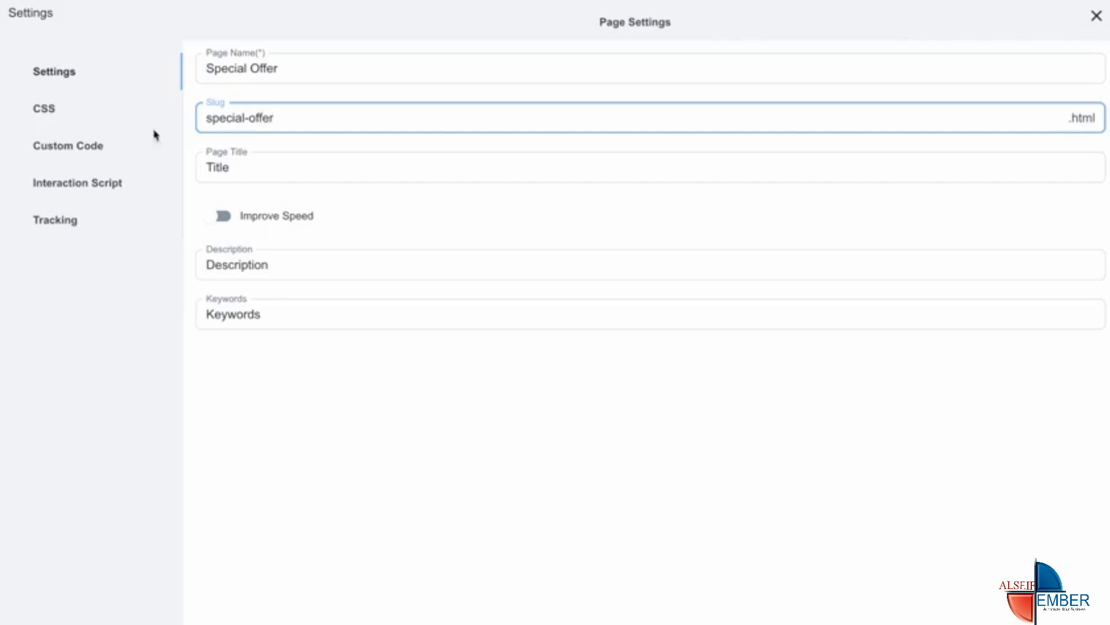
# - Set the page title to "Buy Now!" and save the page as a draft
pyautogui.moveTo(267, 178); pyautogui.dragTo(181, 164)
pyautogui.write('Buy Now!')
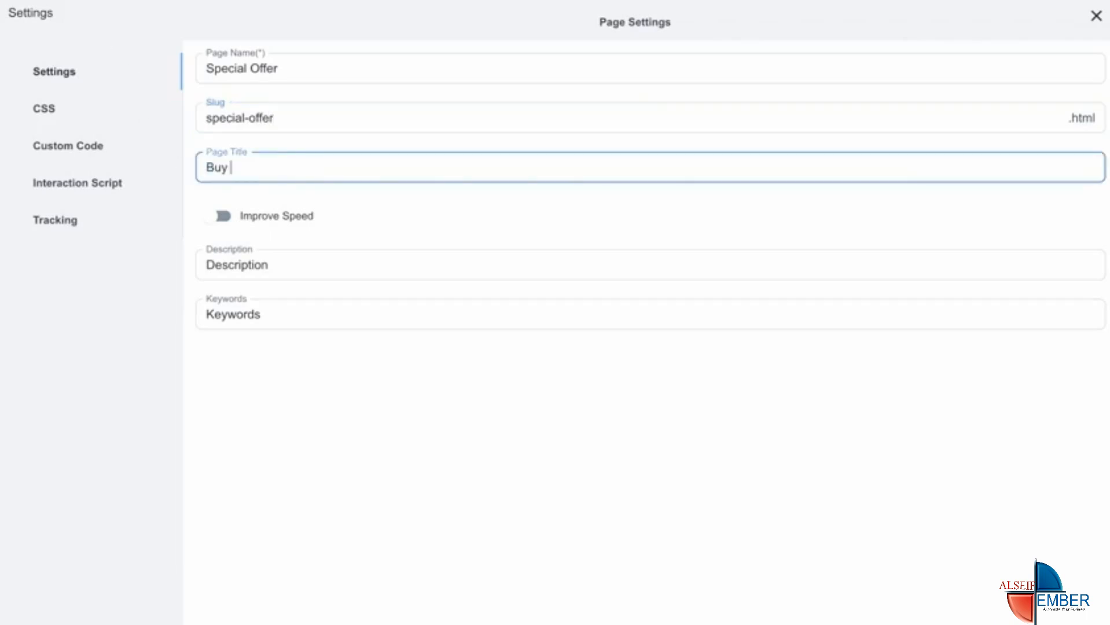
pyautogui.doubleClick(244, 269)
pyautogui.click(258, 305)
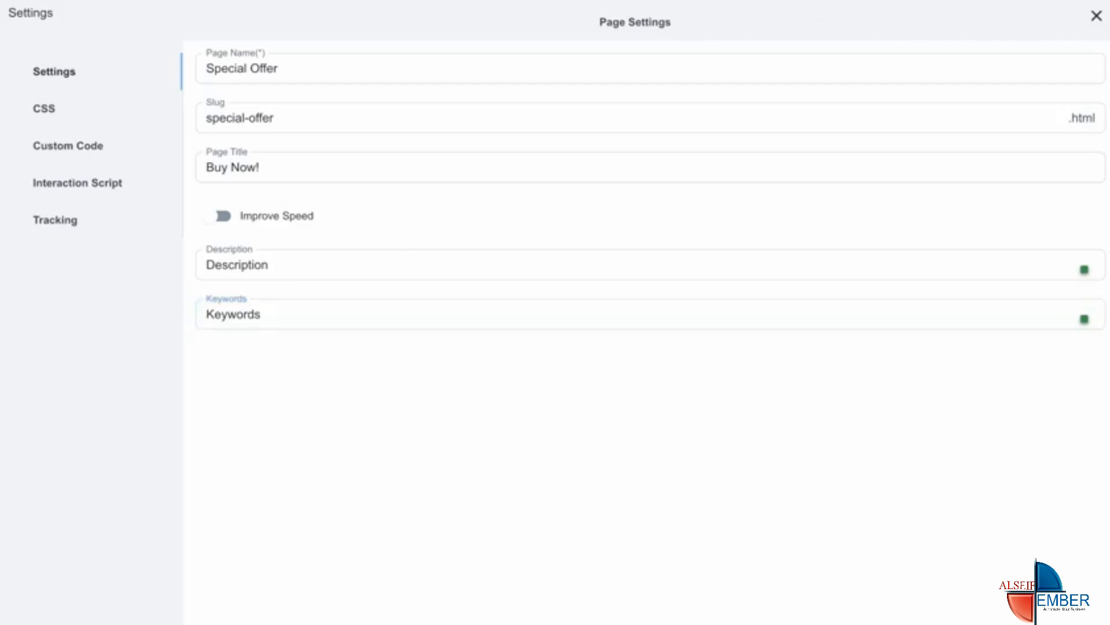
pyautogui.click(1096, 16)
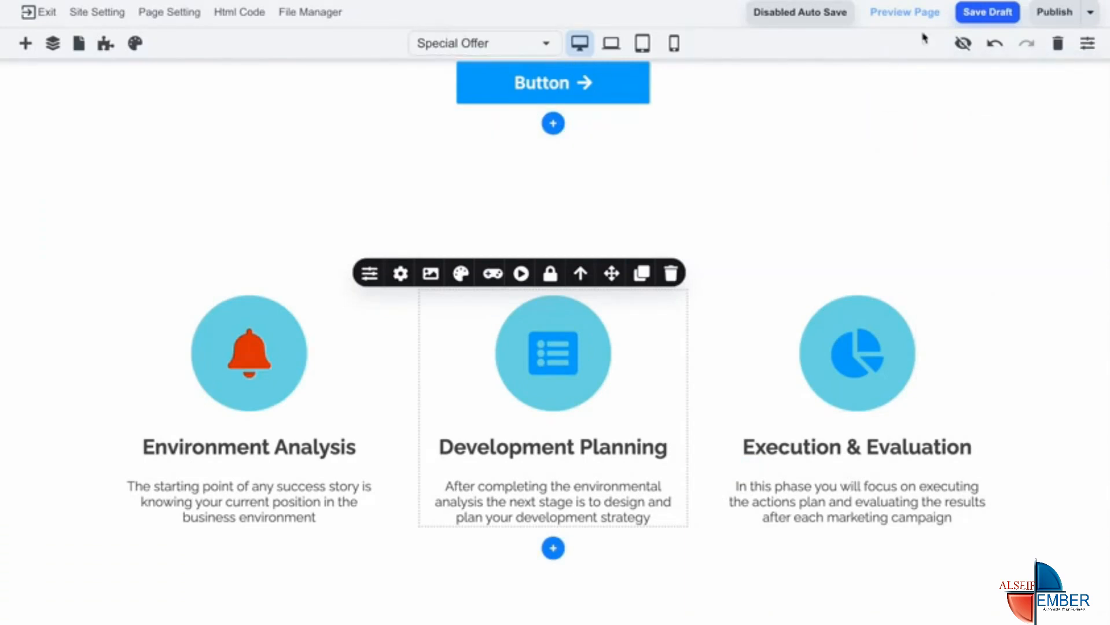
pyautogui.click(976, 17)
# - Create another empty page for the website from the page manager
pyautogui.click(80, 45)
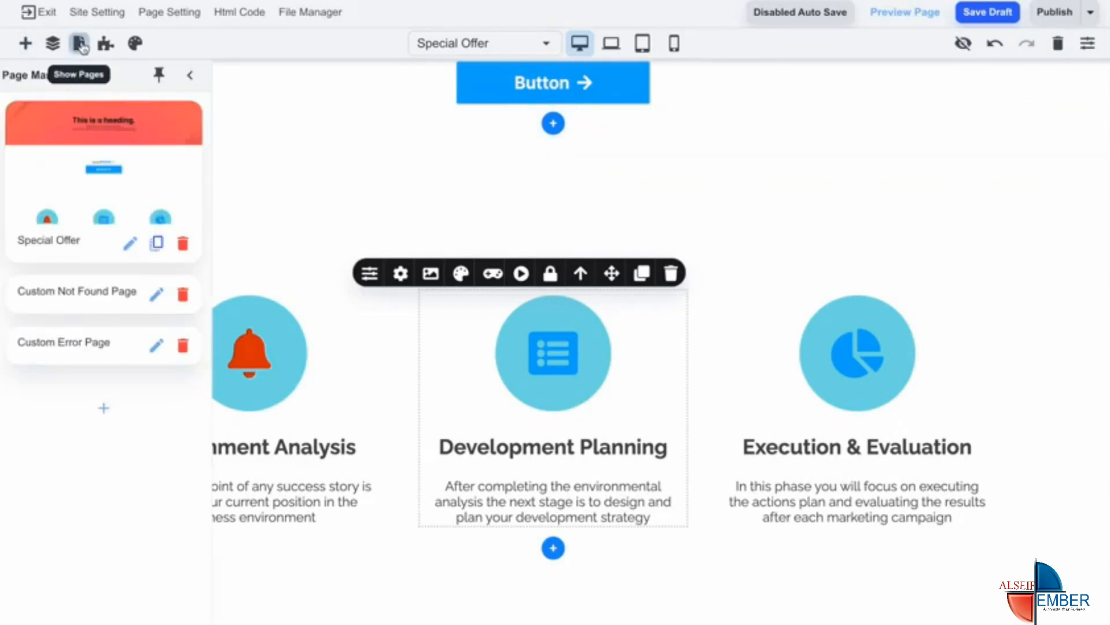
pyautogui.click(104, 413)
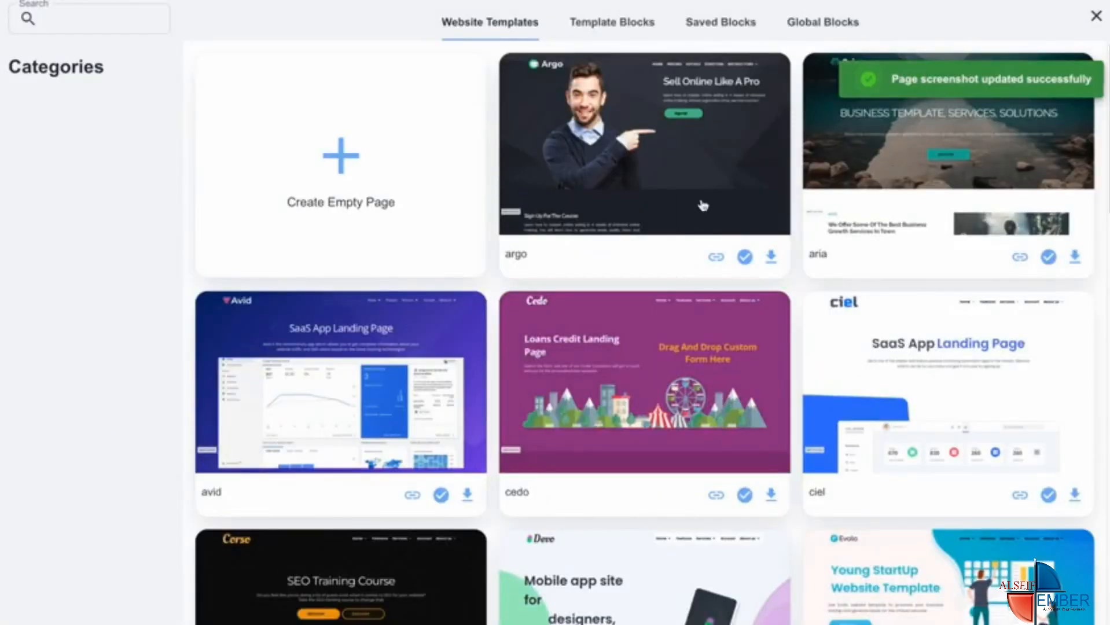
pyautogui.click(372, 167)
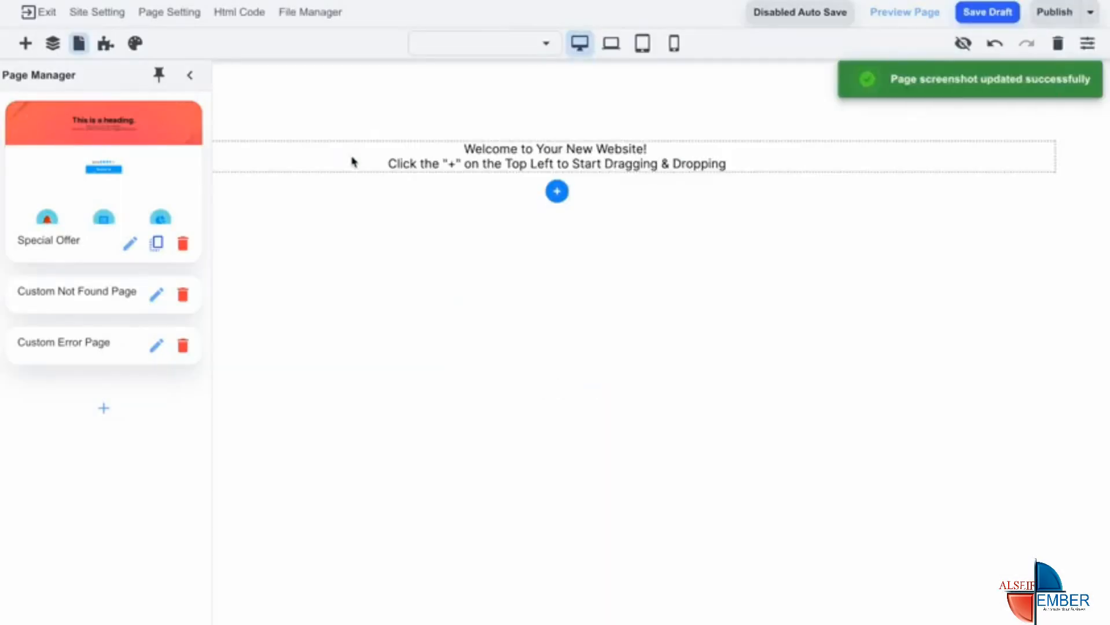
# - Place a Heading element above the welcome text on the new page and a Video element directly below the heading
pyautogui.click(23, 49)
pyautogui.moveTo(161, 243); pyautogui.dragTo(475, 148)
pyautogui.scroll(-3, 153, 463)
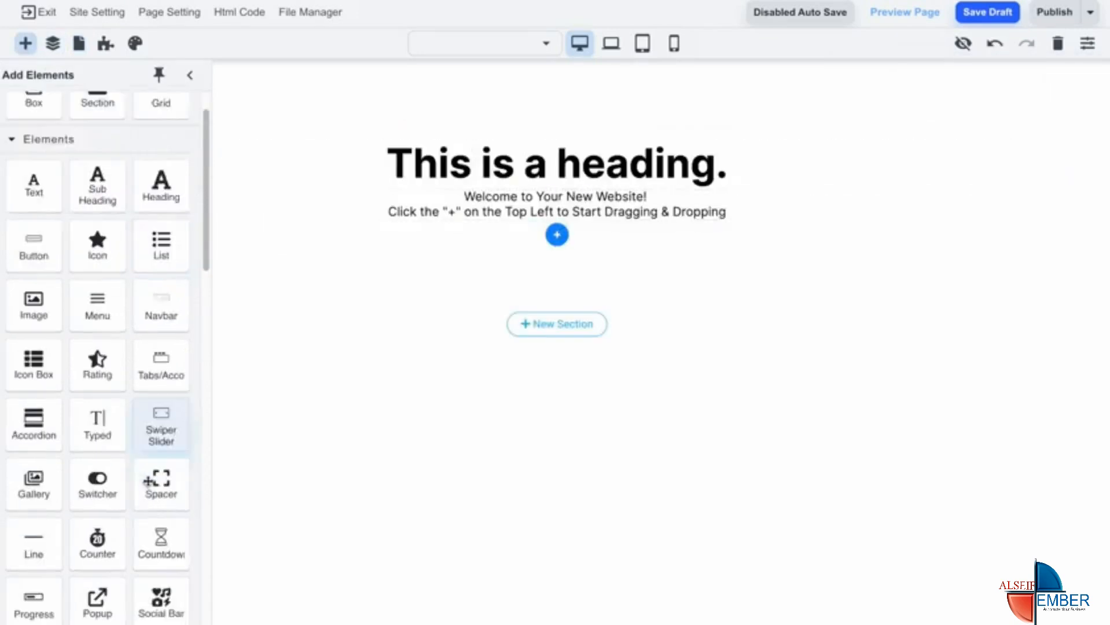
pyautogui.moveTo(56, 539); pyautogui.dragTo(538, 200)
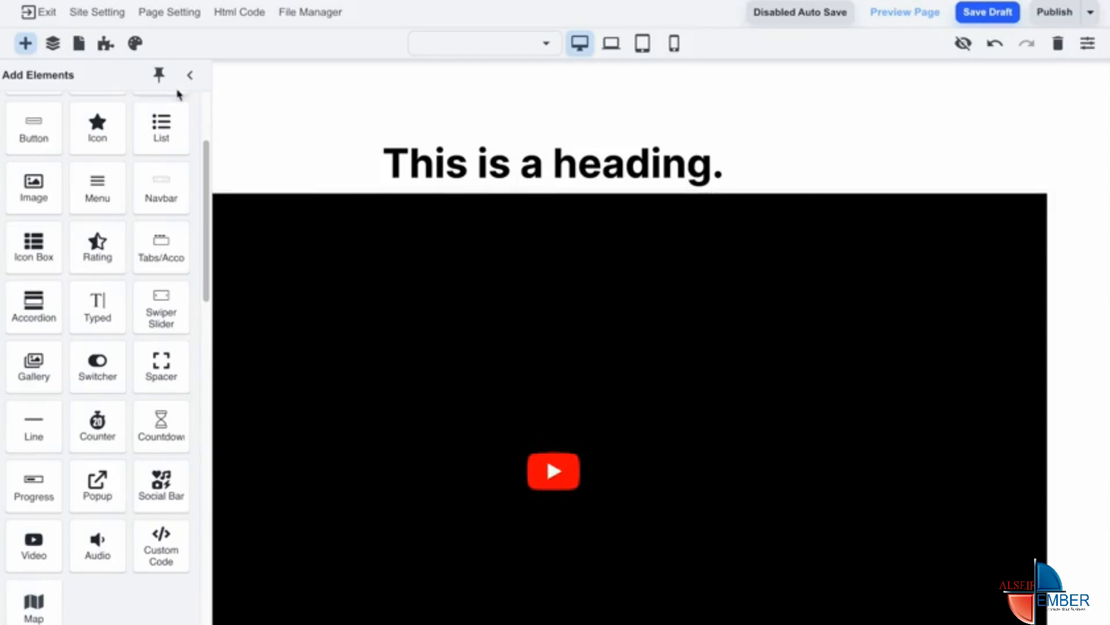
pyautogui.click(188, 75)
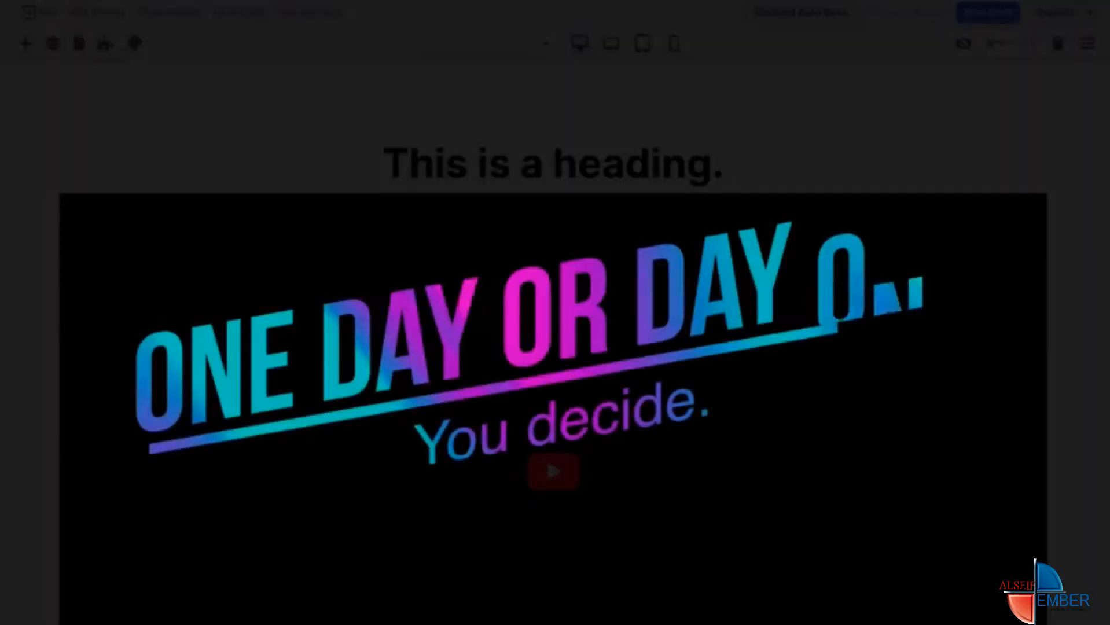